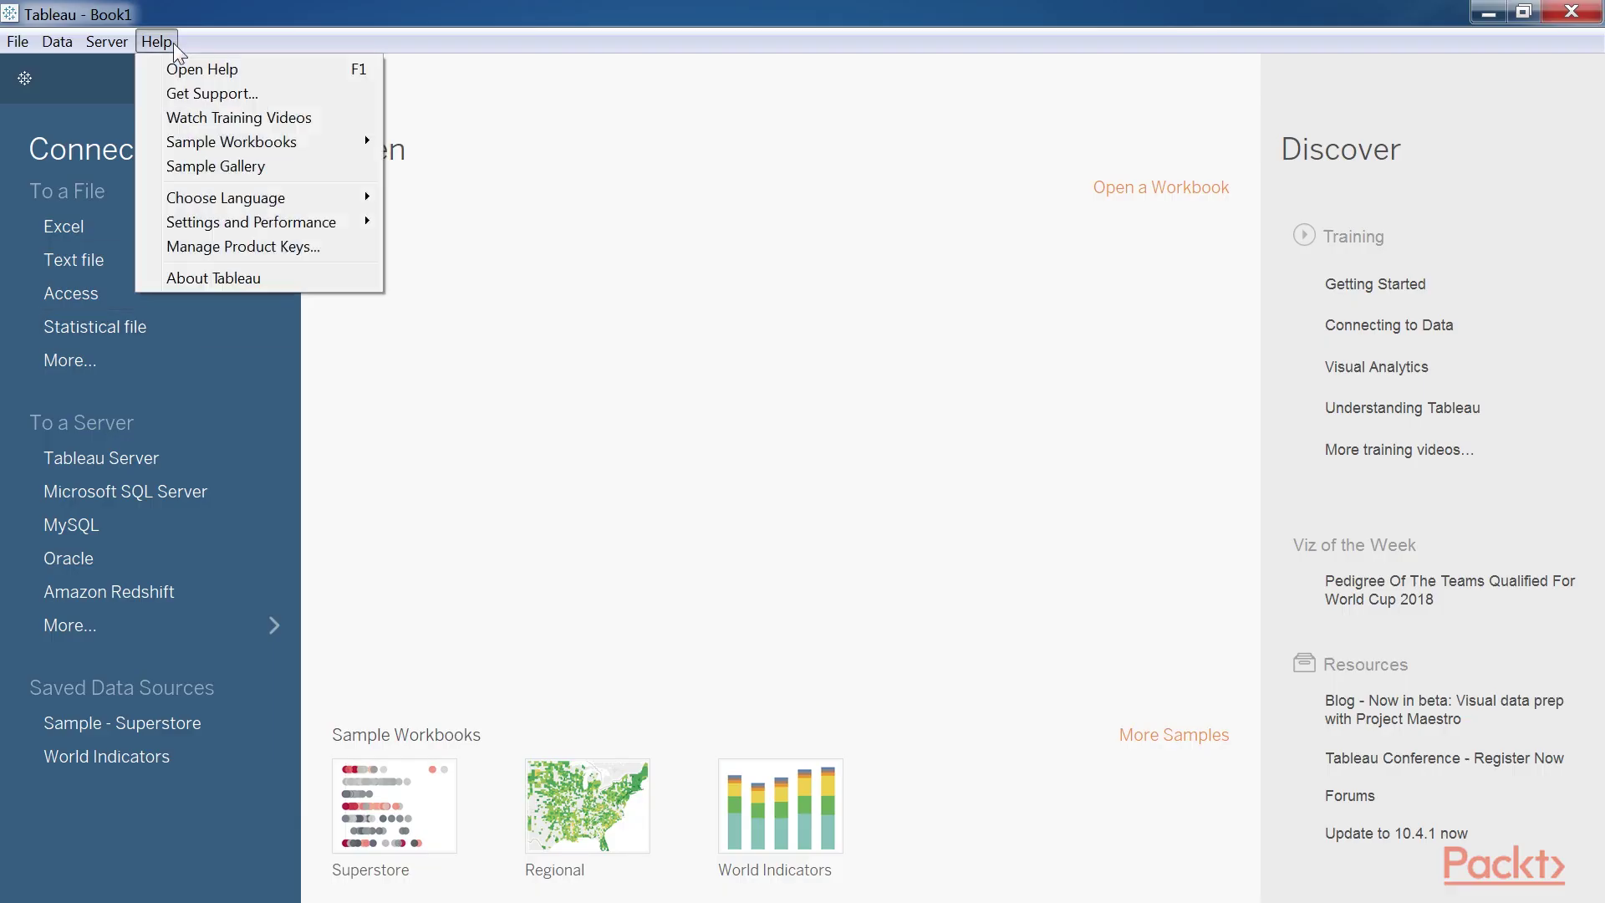
- Test Tableau's RServe connection on localhost port 6311, leaving username/password sign-in off
mouse_move(216, 224)
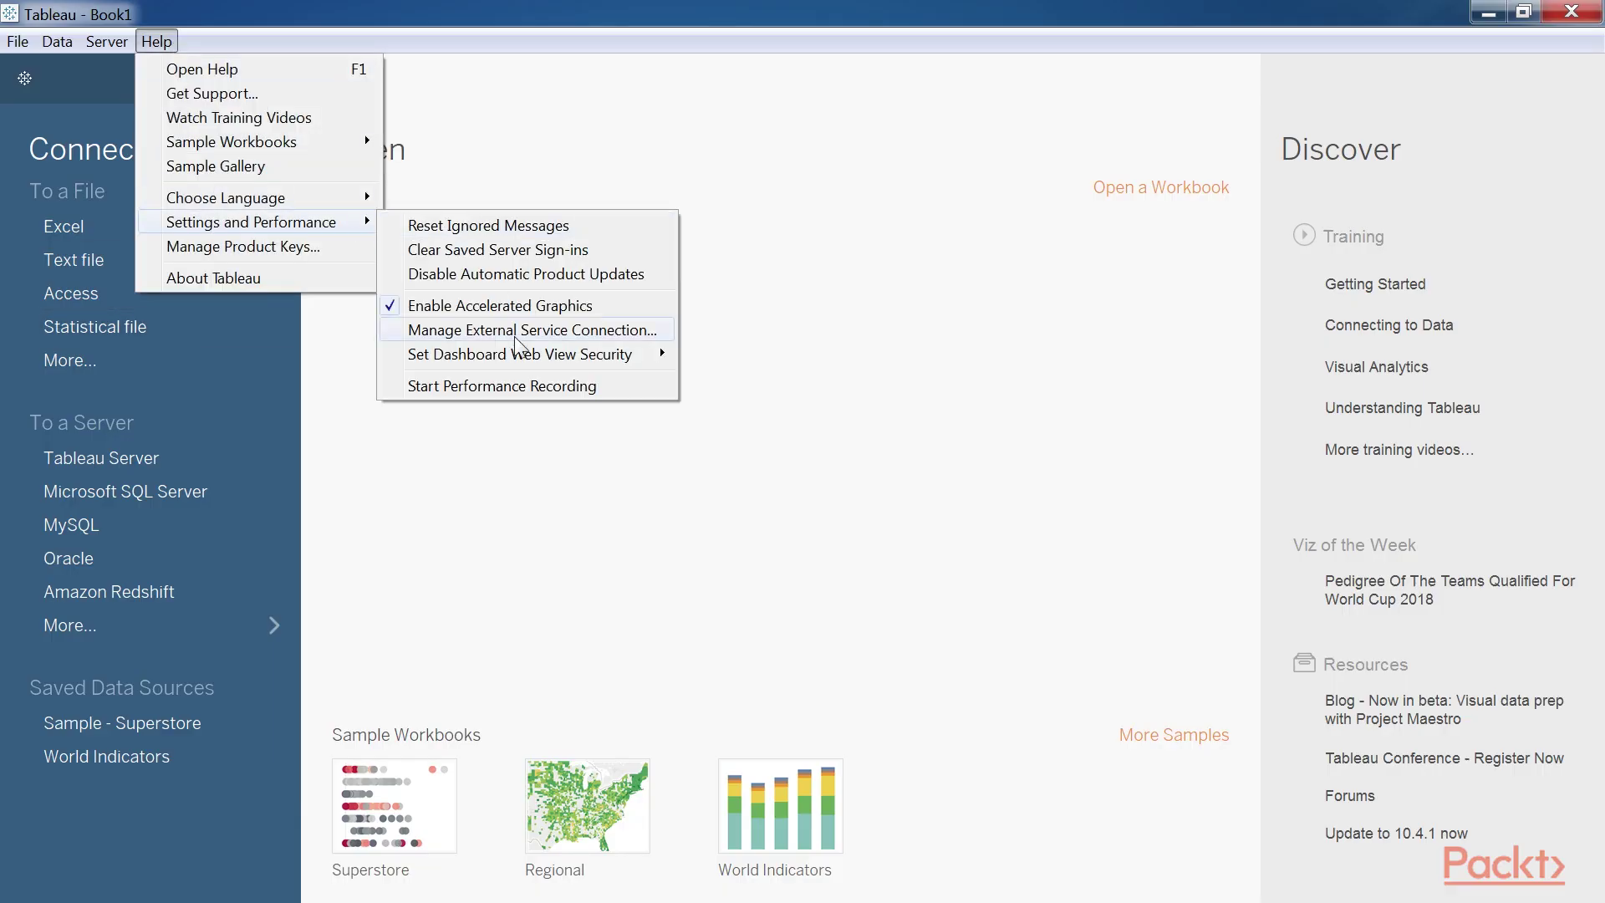
click(520, 330)
click(631, 368)
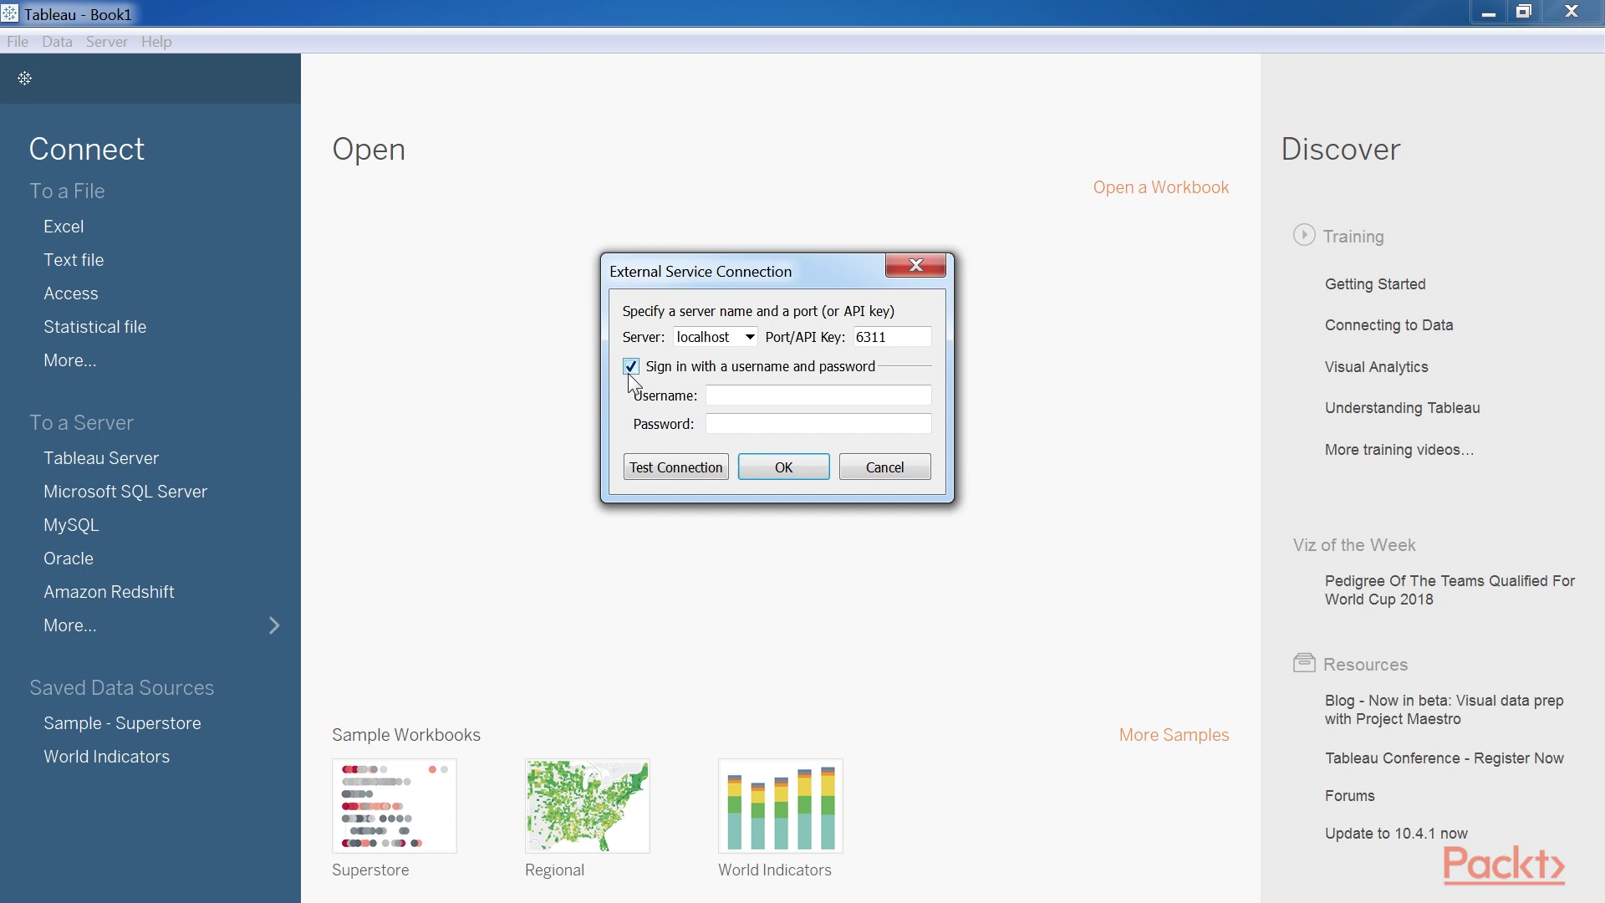
click(631, 368)
click(694, 469)
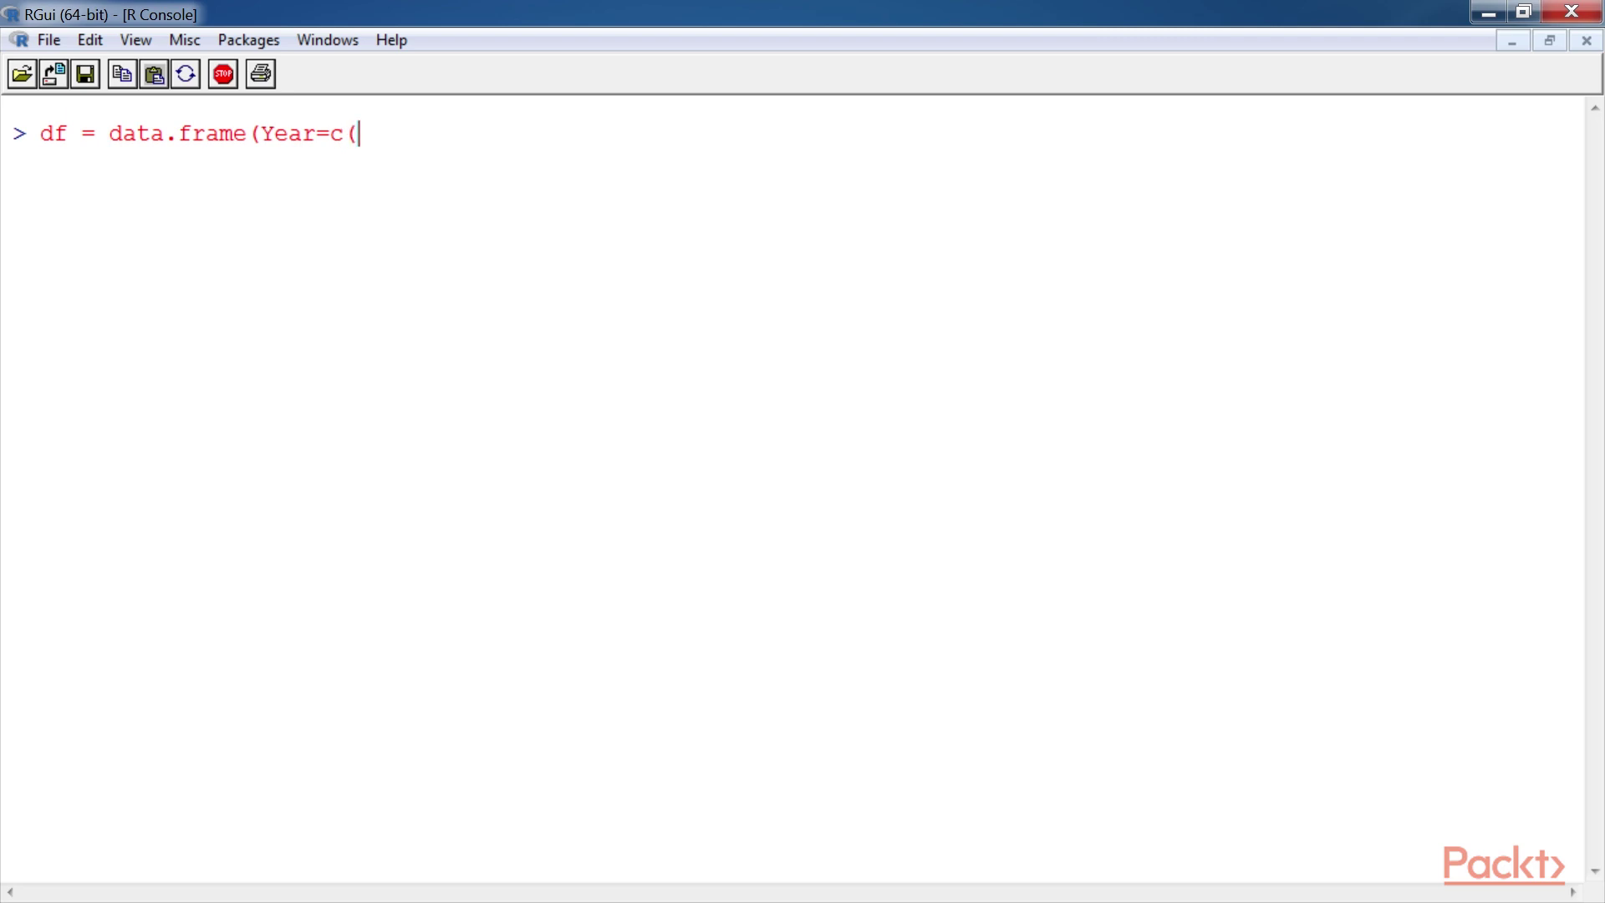
- Build df with Year 2017 and life expectancies (71, 72, …) for India, U.S and Germany, then print it
text(2017, 2017, 2017), Country=c("India","U.S","Germany"),LifeExpectancy=c(71, 72, 76)))
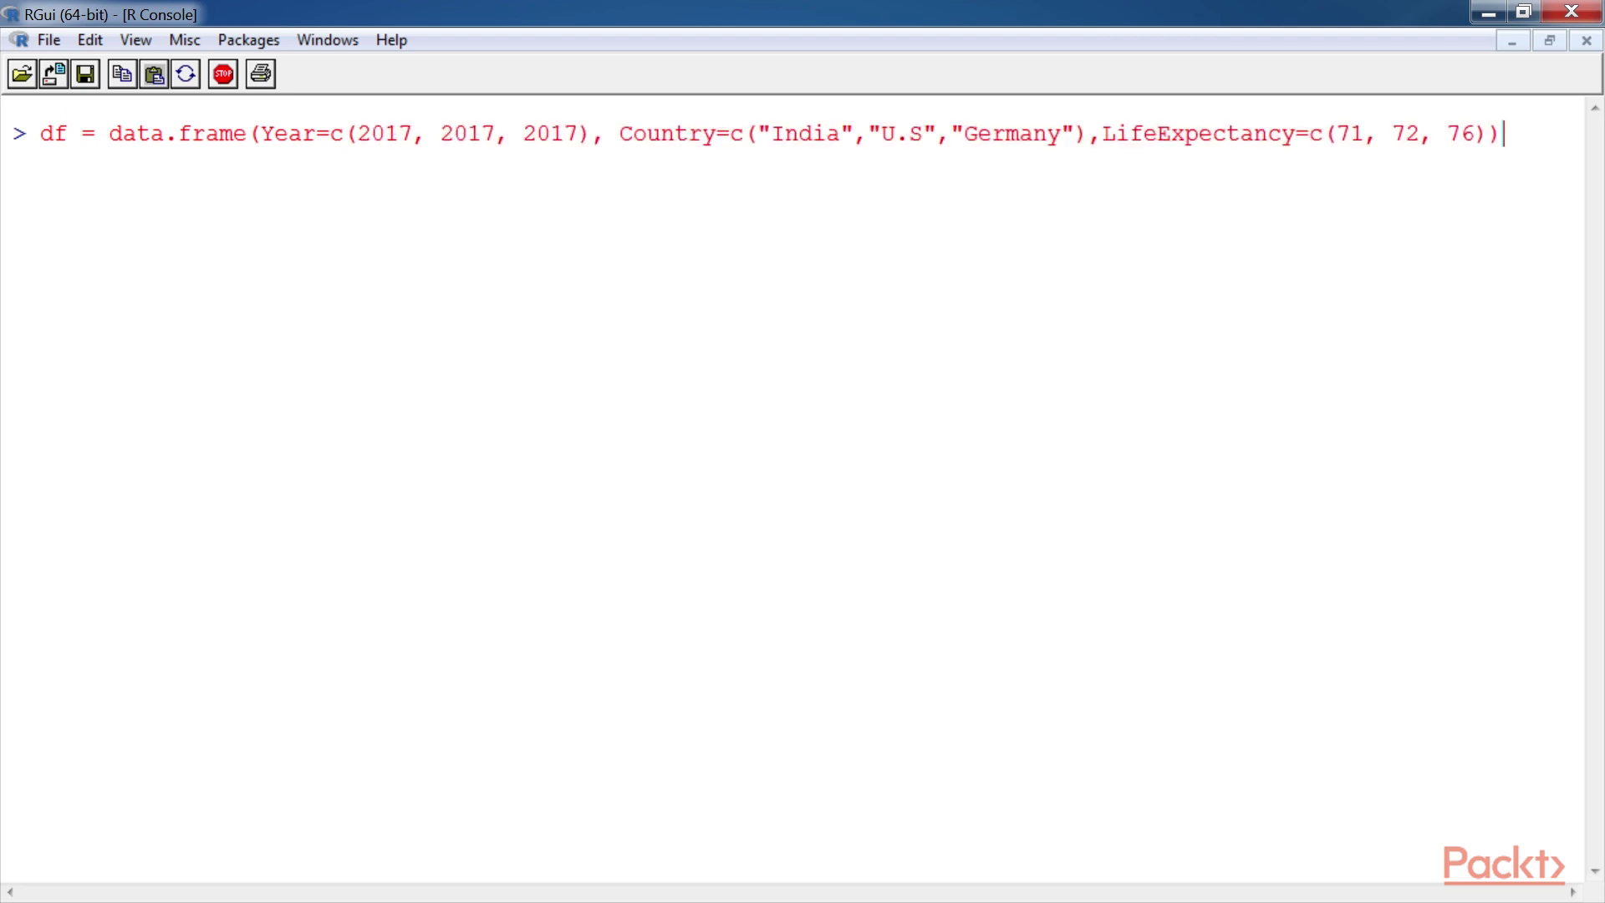
key(Return)
text(df)
key(Return)
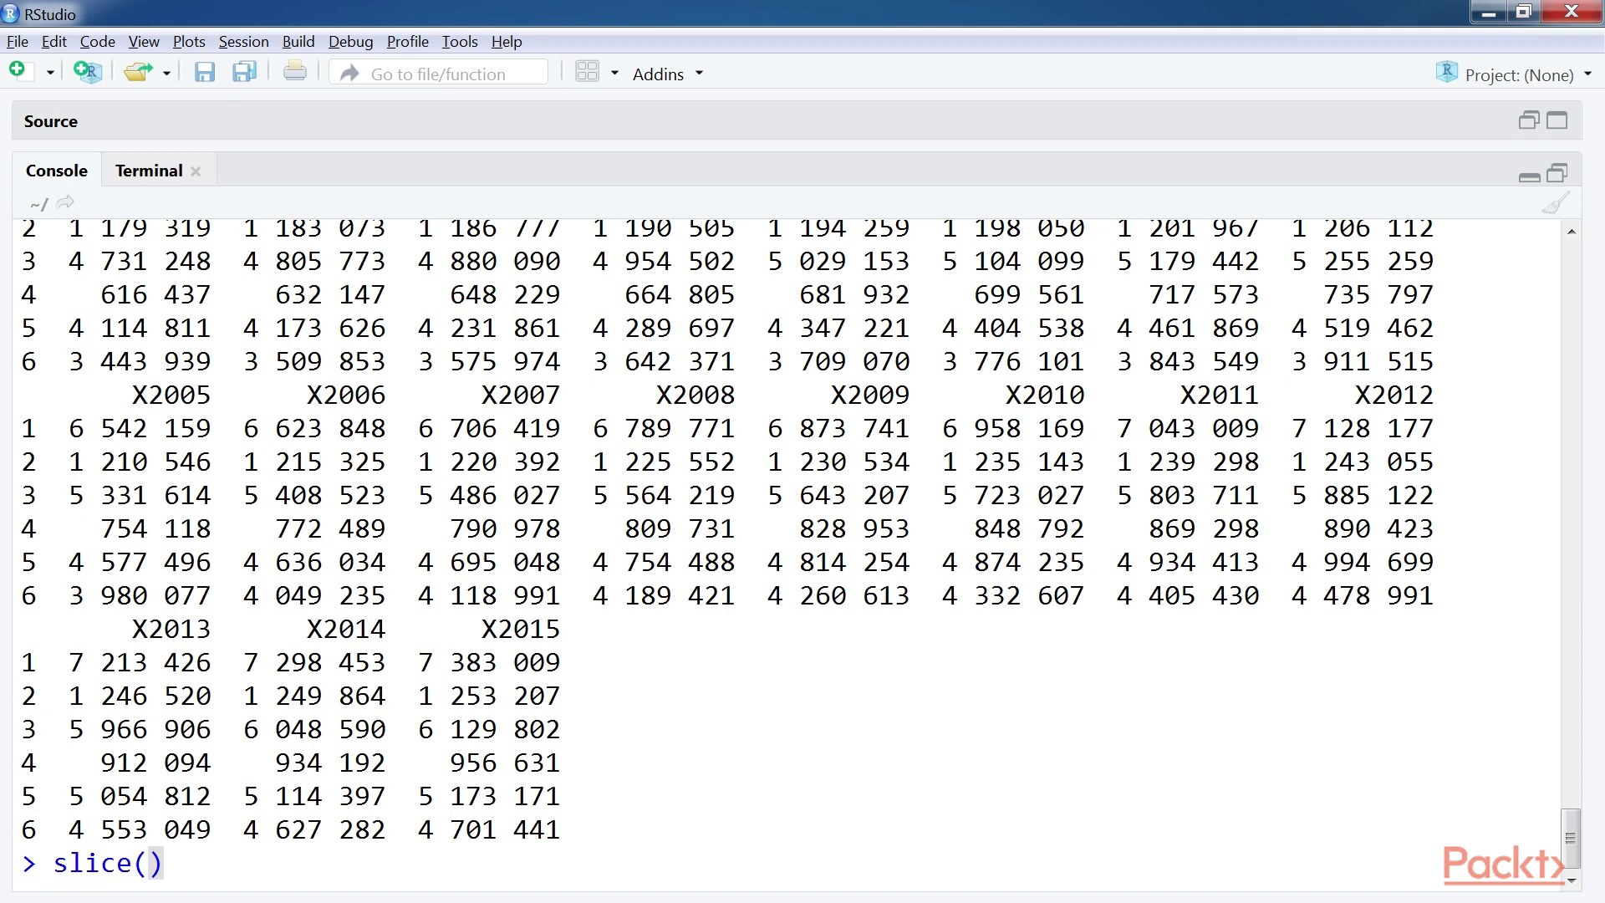
- Run slice(dat, 1:3) to return a 3 x 71 tibble and select the printed output
text(dat, 1:3)
key(Return)
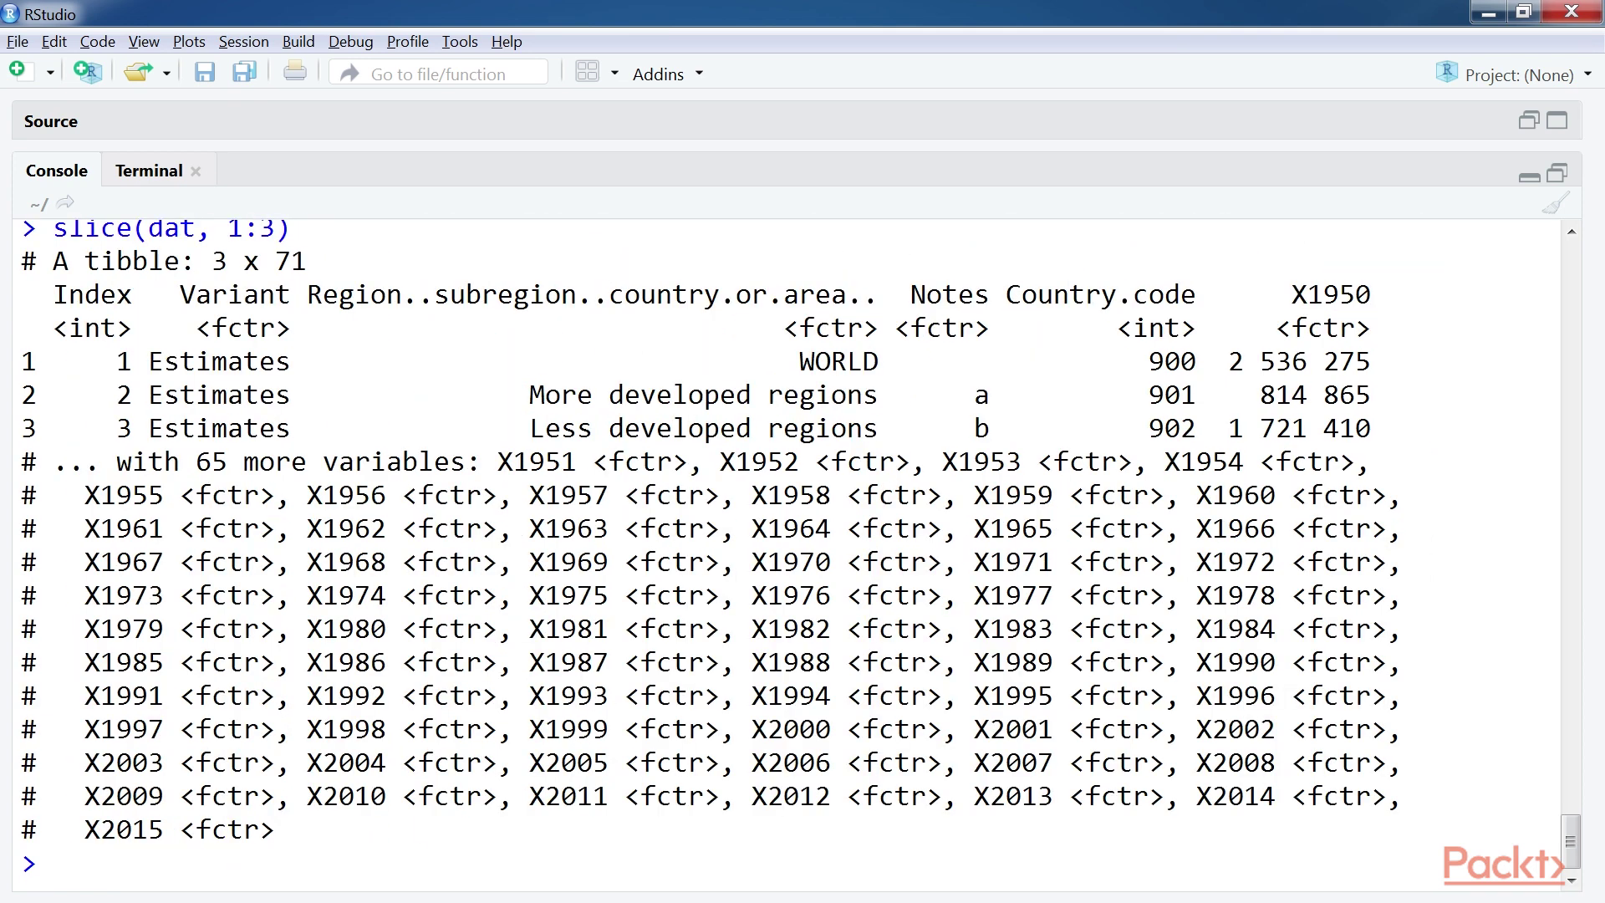
scroll(141, 562, up, 1)
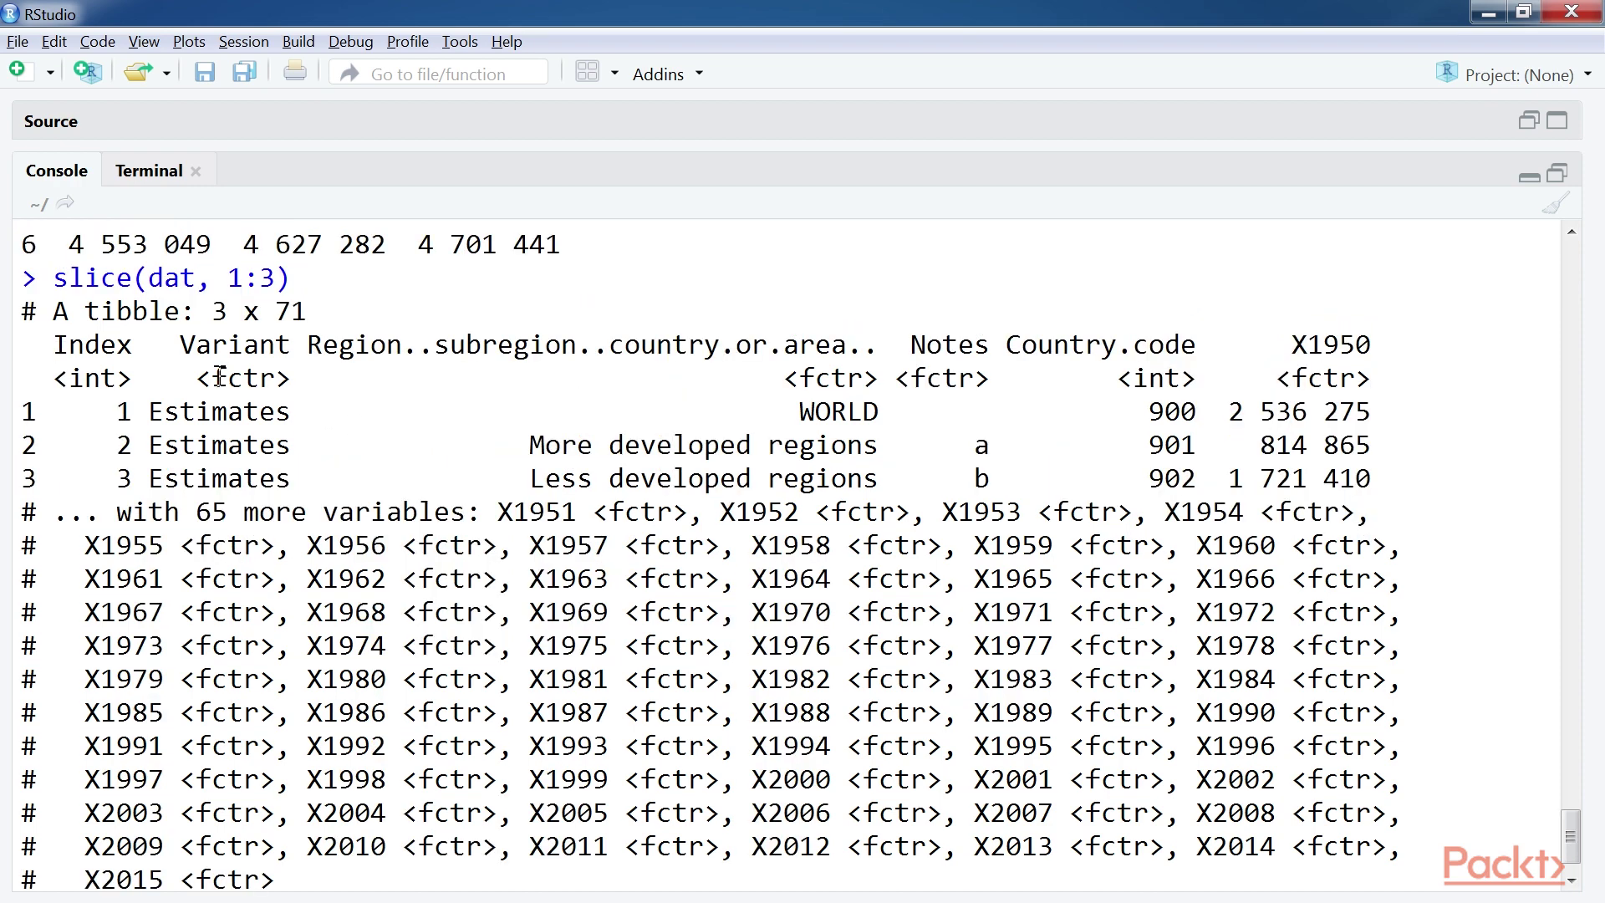
drag(24, 310, 339, 891)
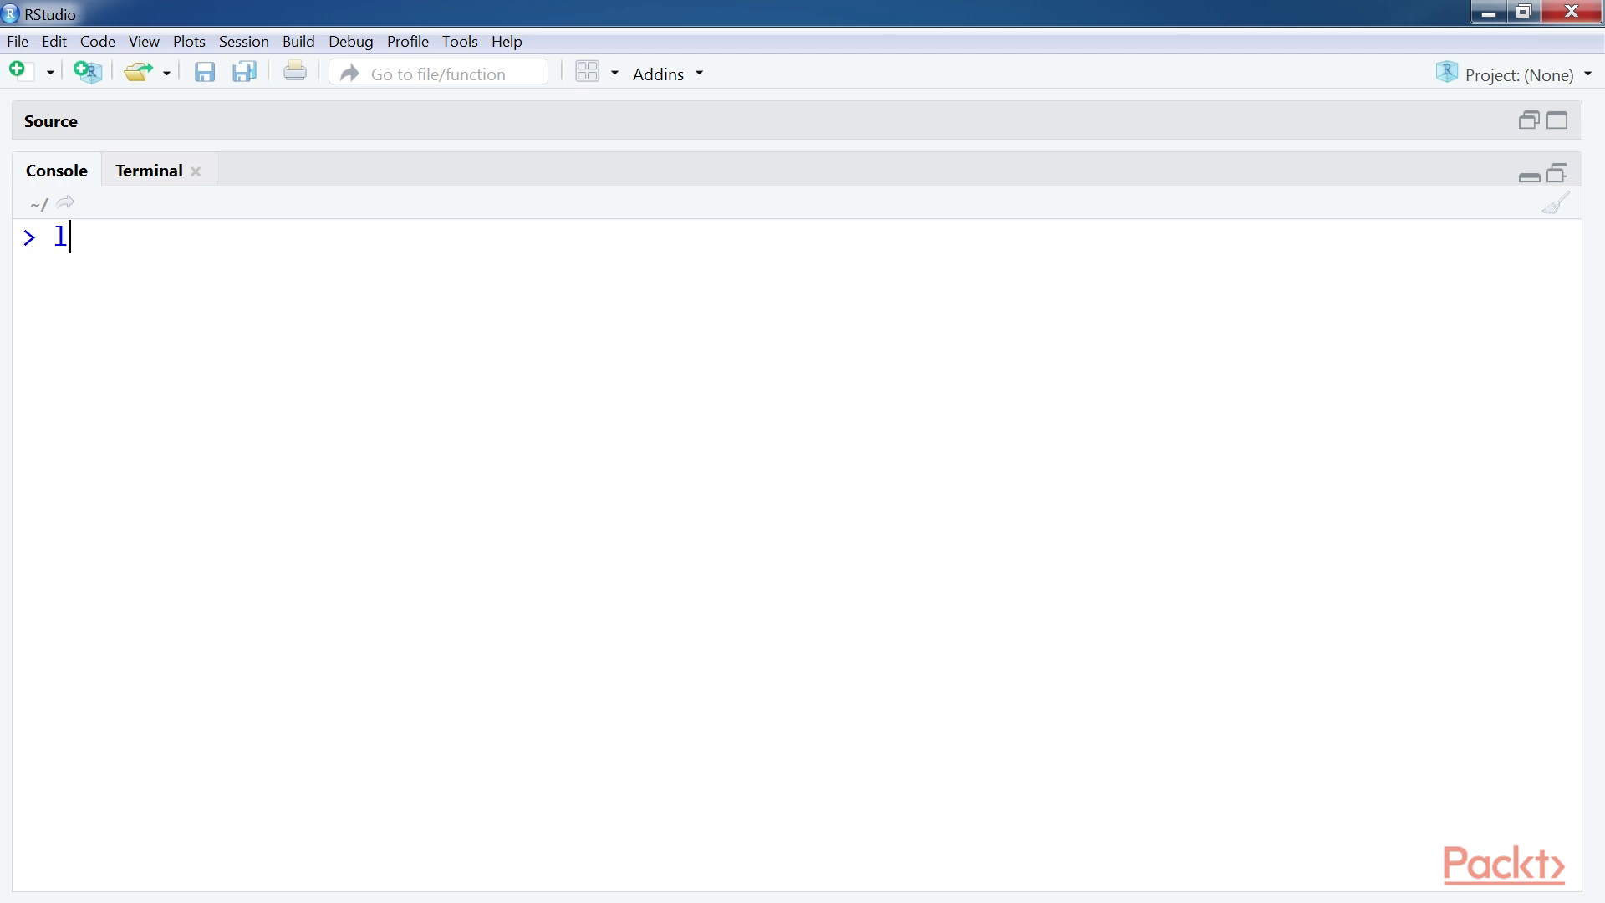
- Fit linearregressionmodel <- lm(weight~height, data=women) and print summary(linearregressionmodel)
text(inearregres)
key(Tab)
text(<- lm(weight~height,)
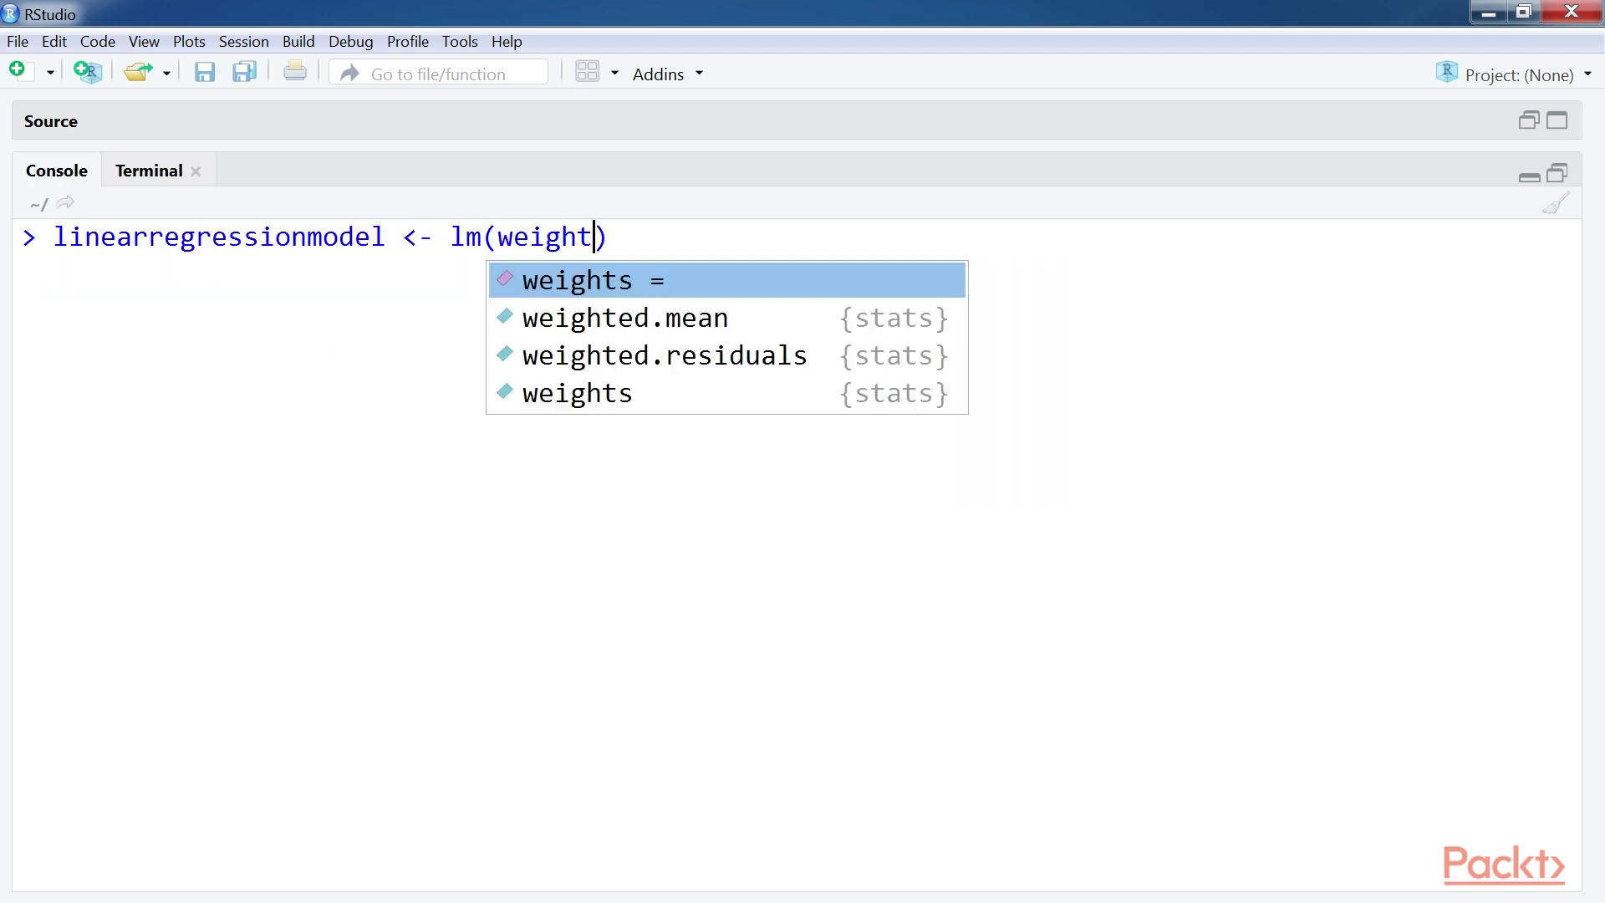
text( data=women)
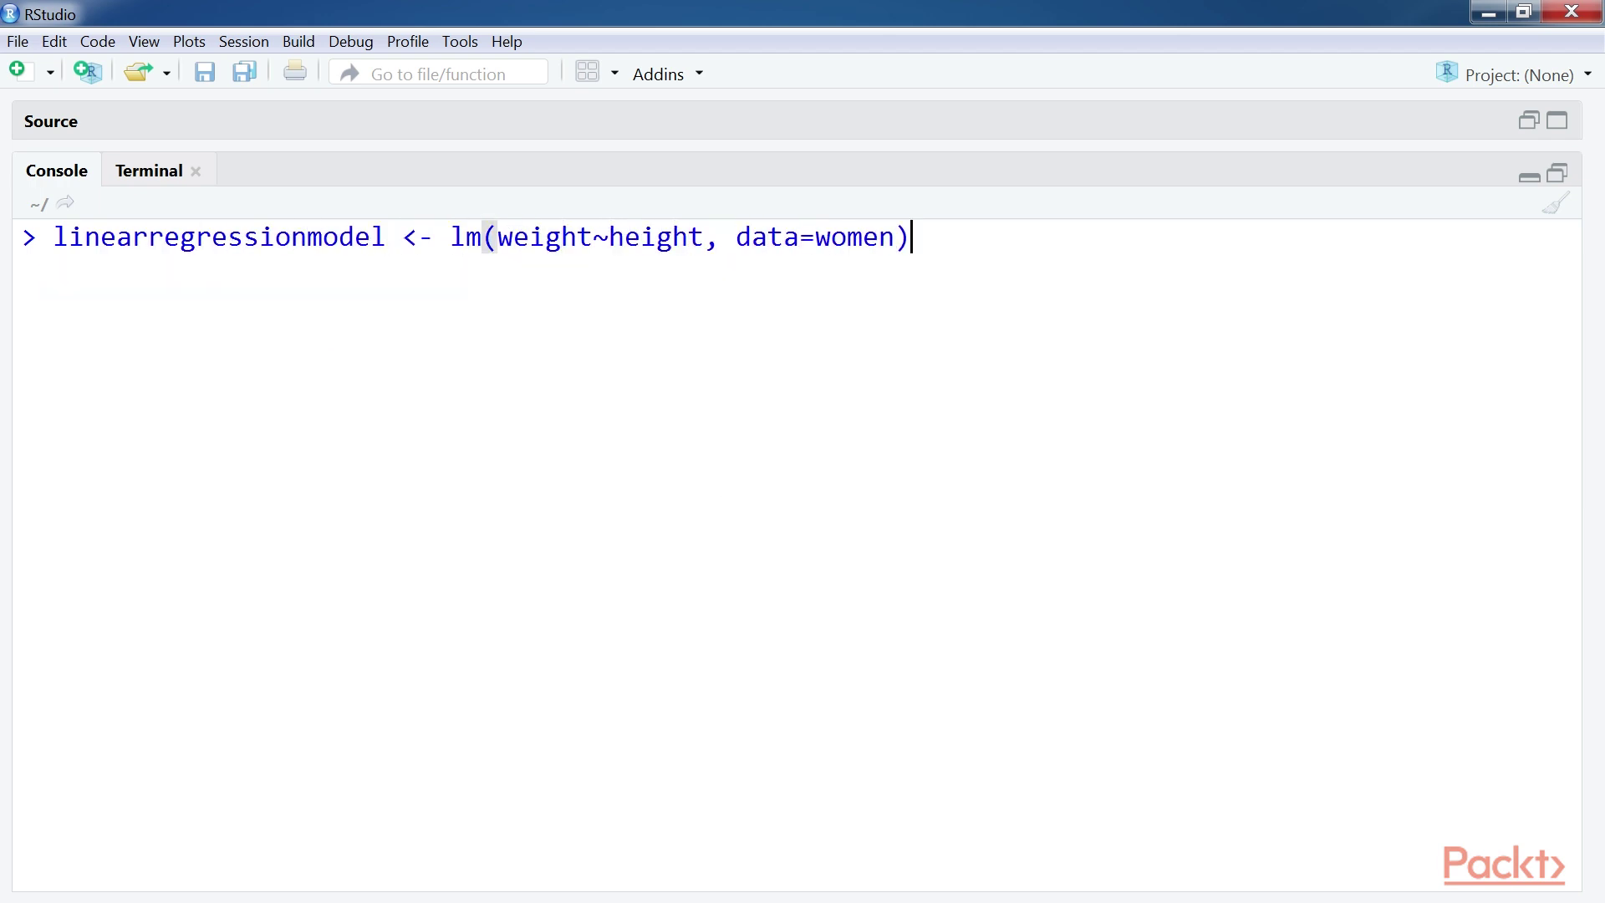
key(Return)
text(summary()
text(linearregressi)
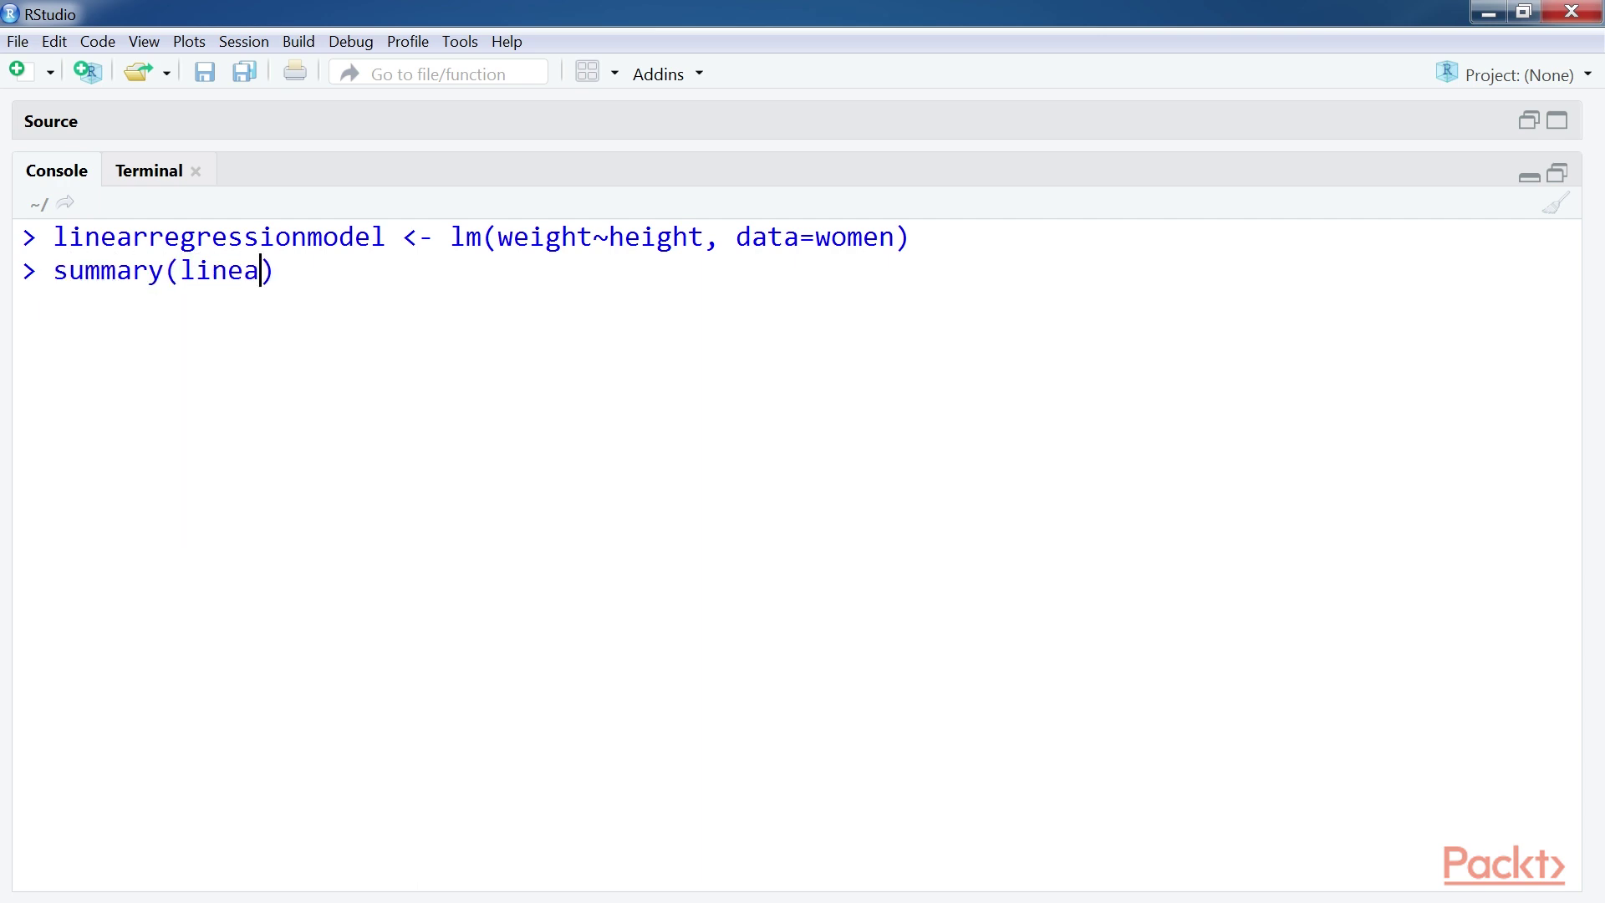
text(onmodel)
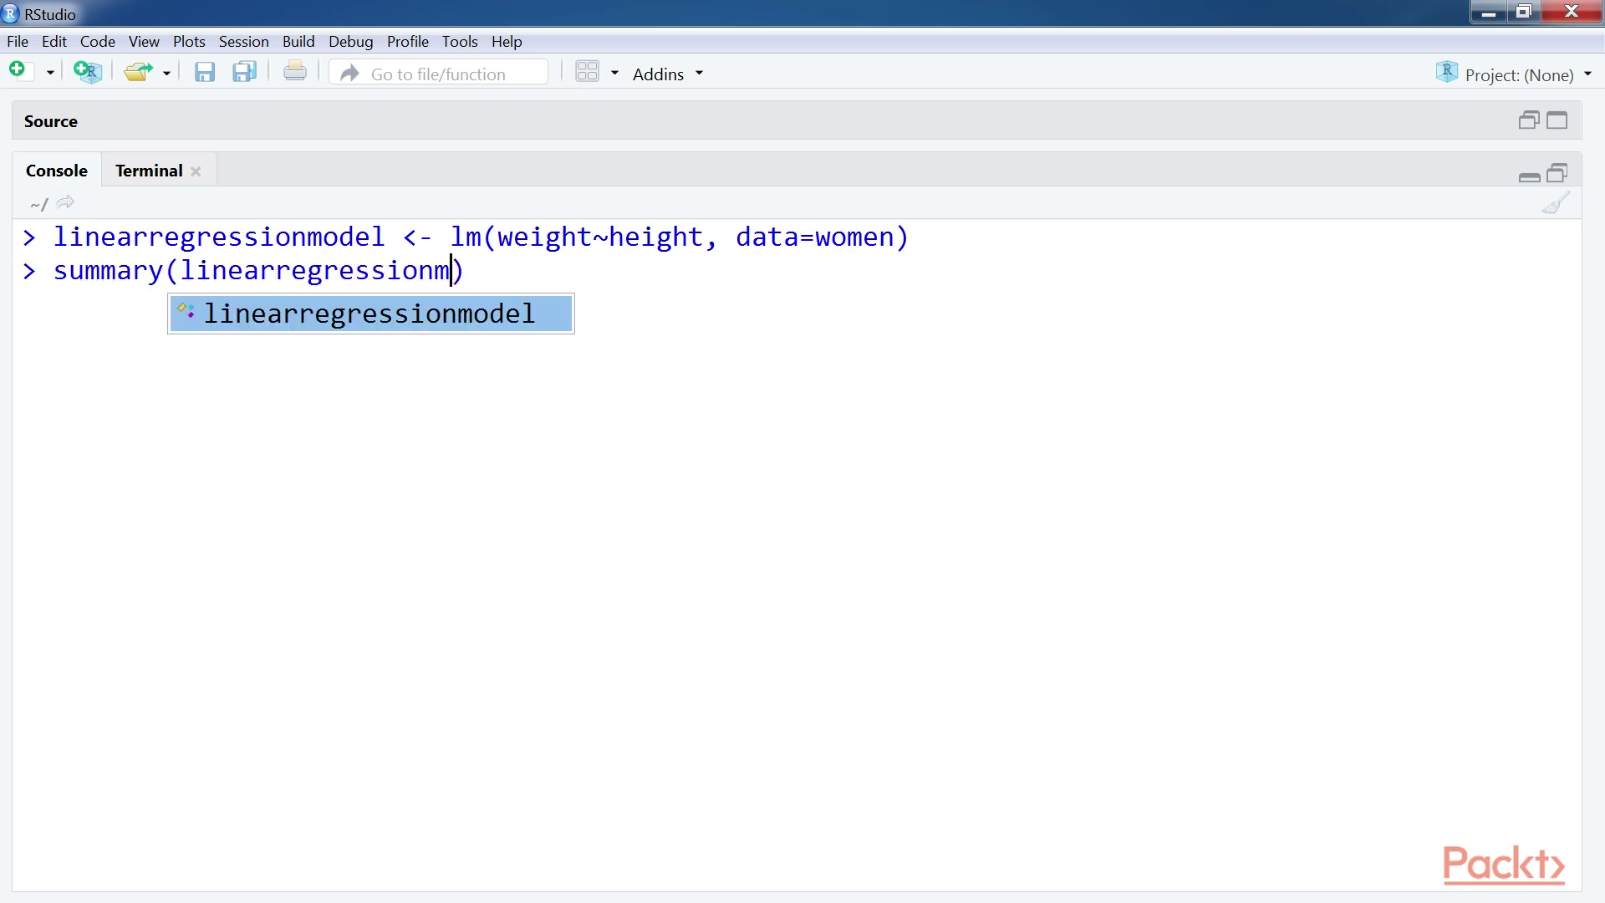
key(Return)
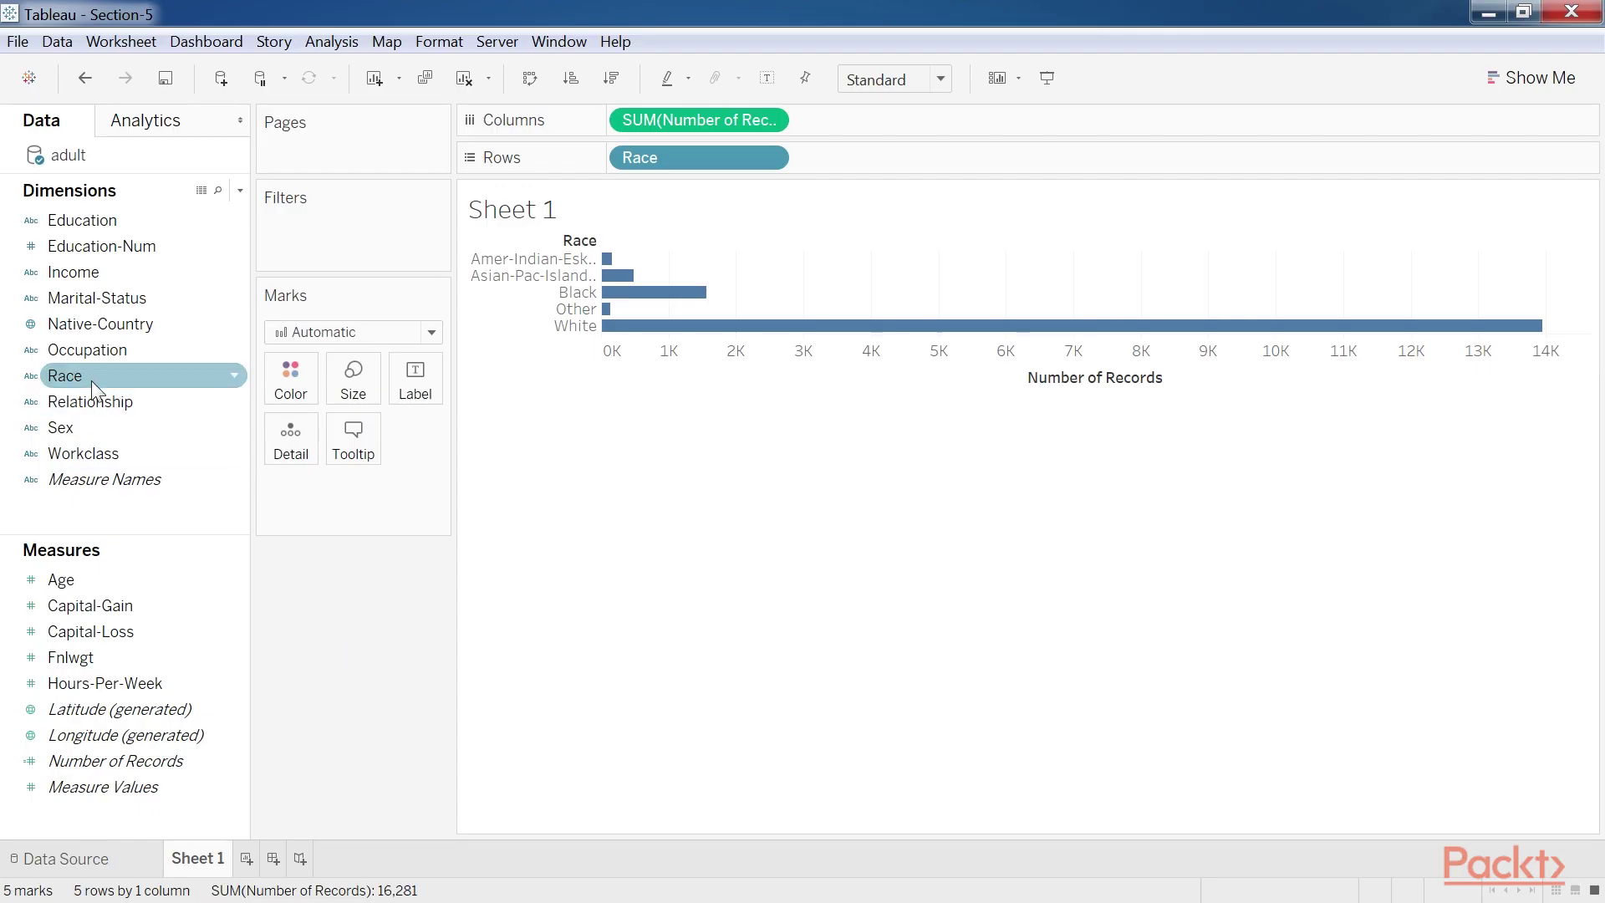
- Put Race on the Color card so each race bar gets its own colour and legend entry
drag(92, 380, 308, 396)
- Plot and label the decision tree with uniform=TRUE, then show the tree plot zoomed
mouse_move(740, 339)
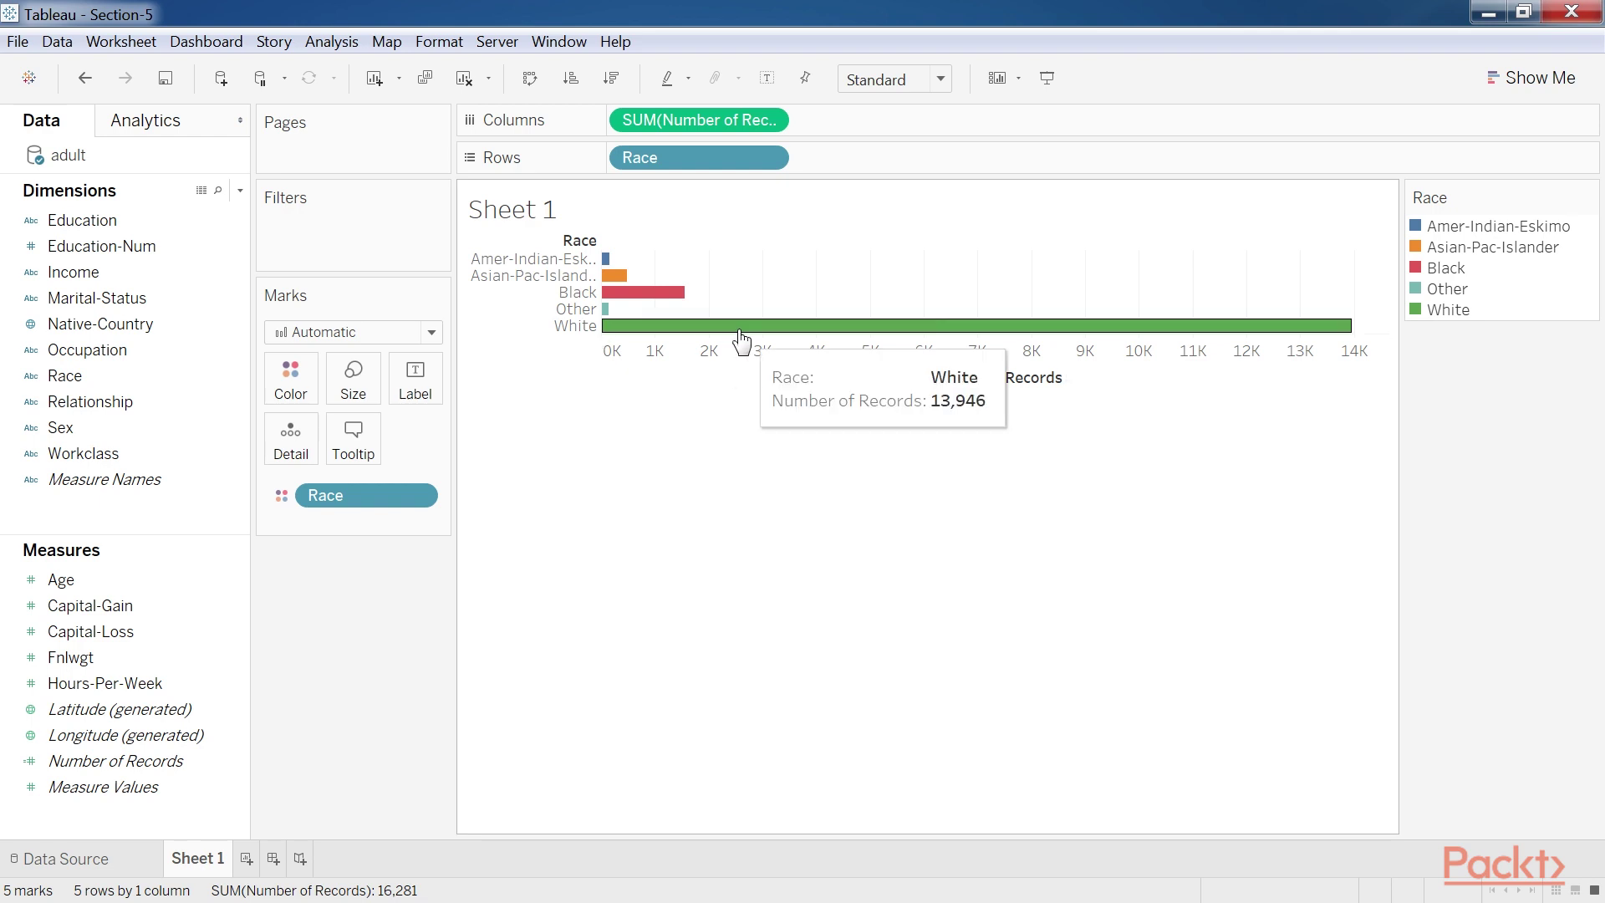
mouse_move(613, 276)
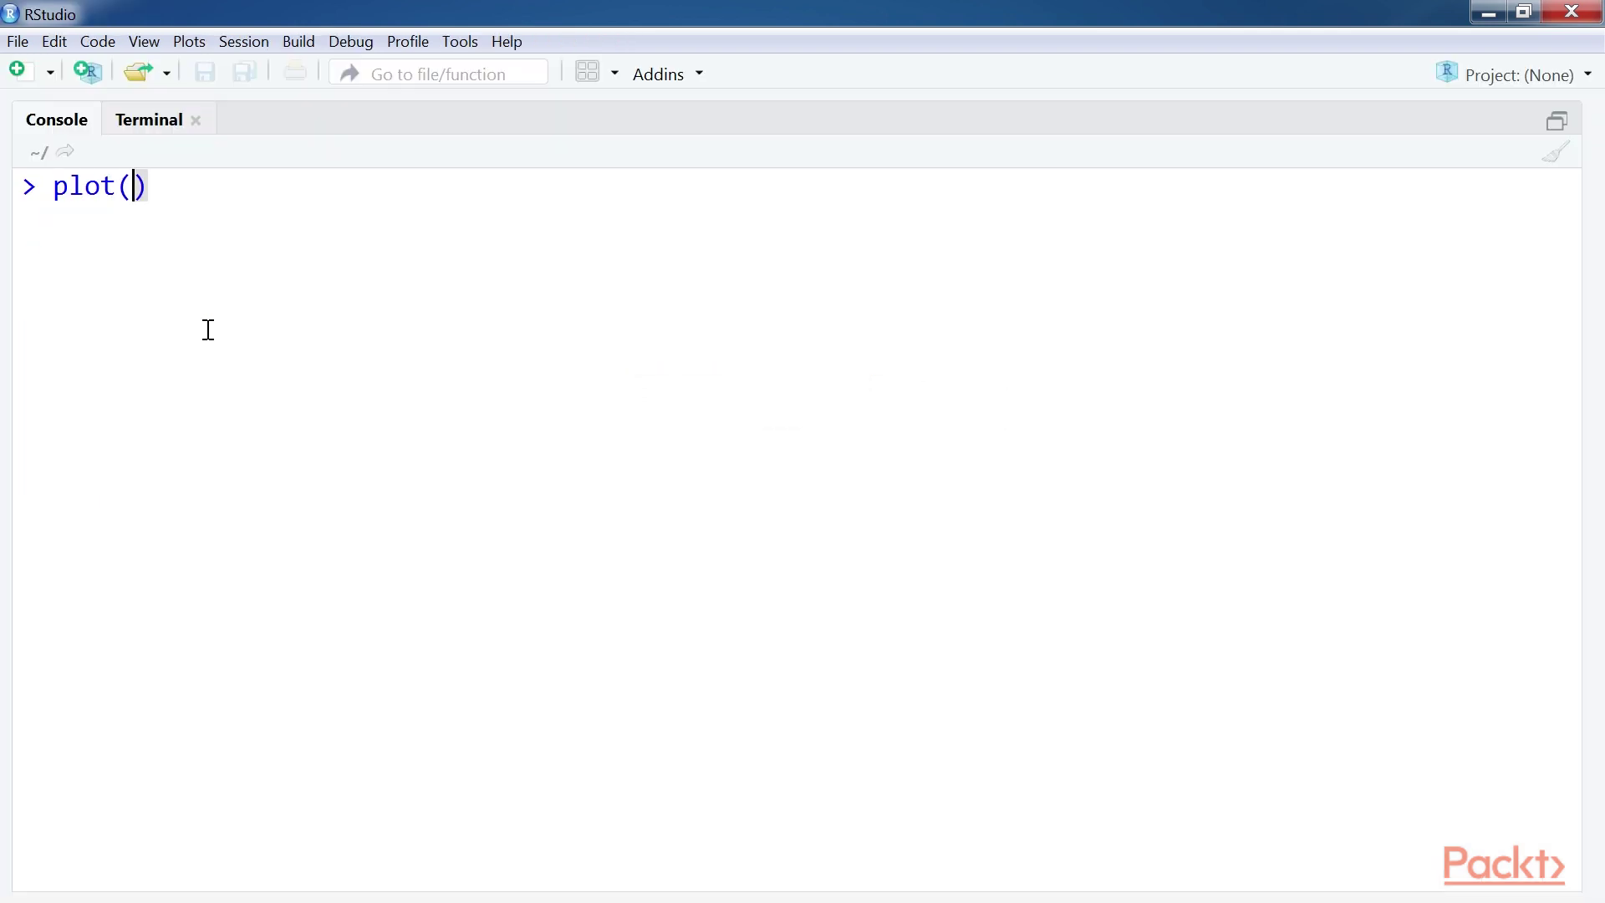
text(model, unif)
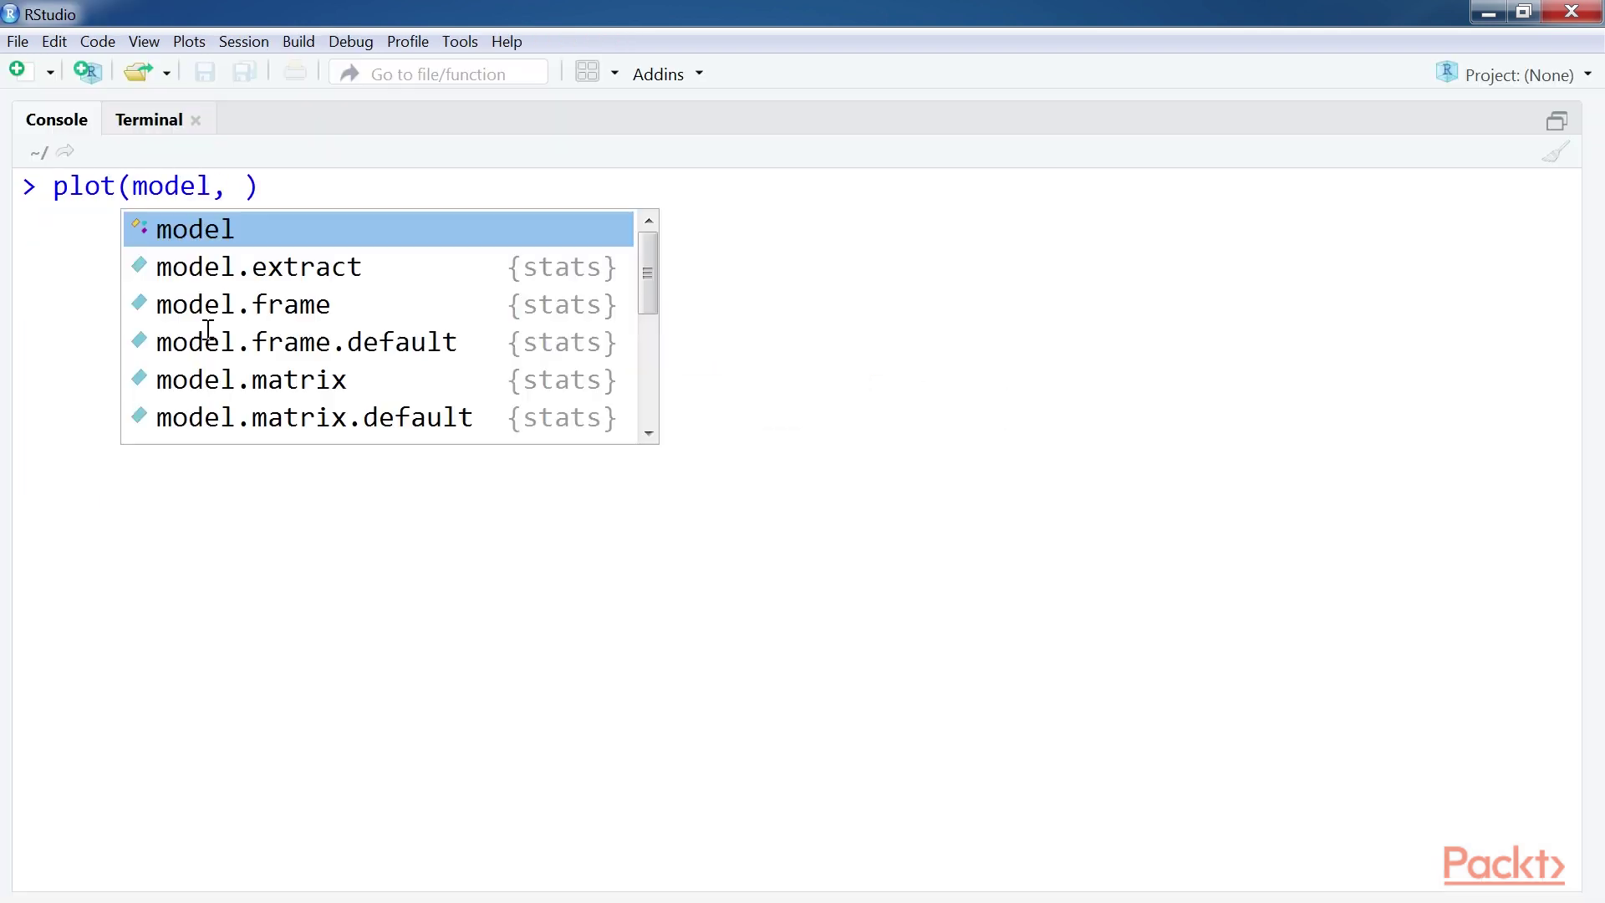
text(orm= TRUE,)
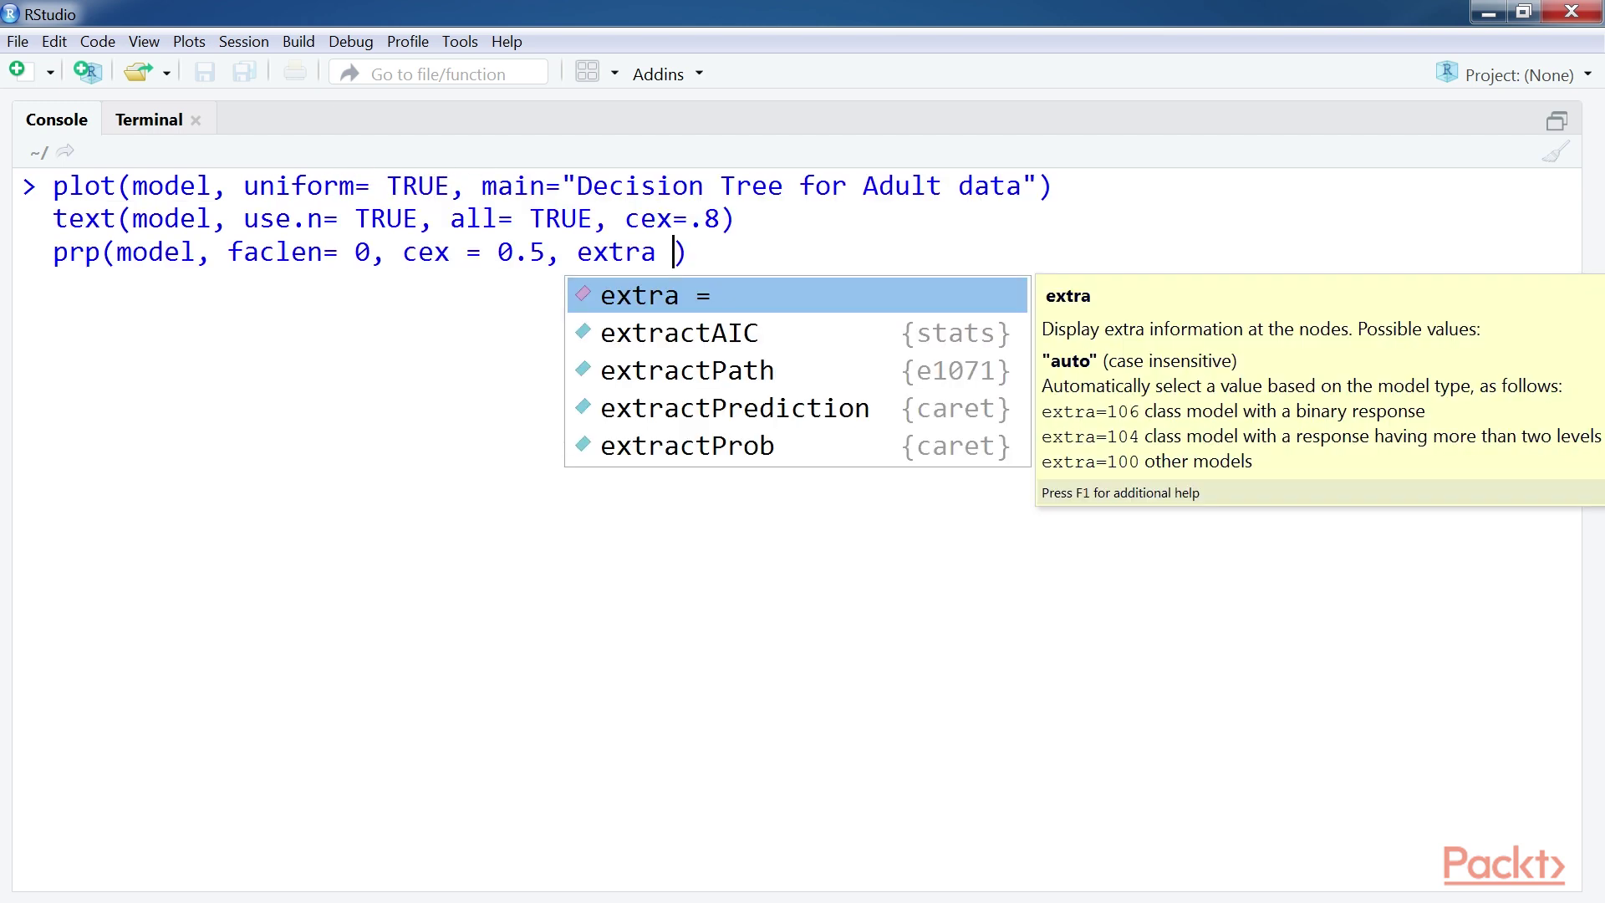
text(= 1))
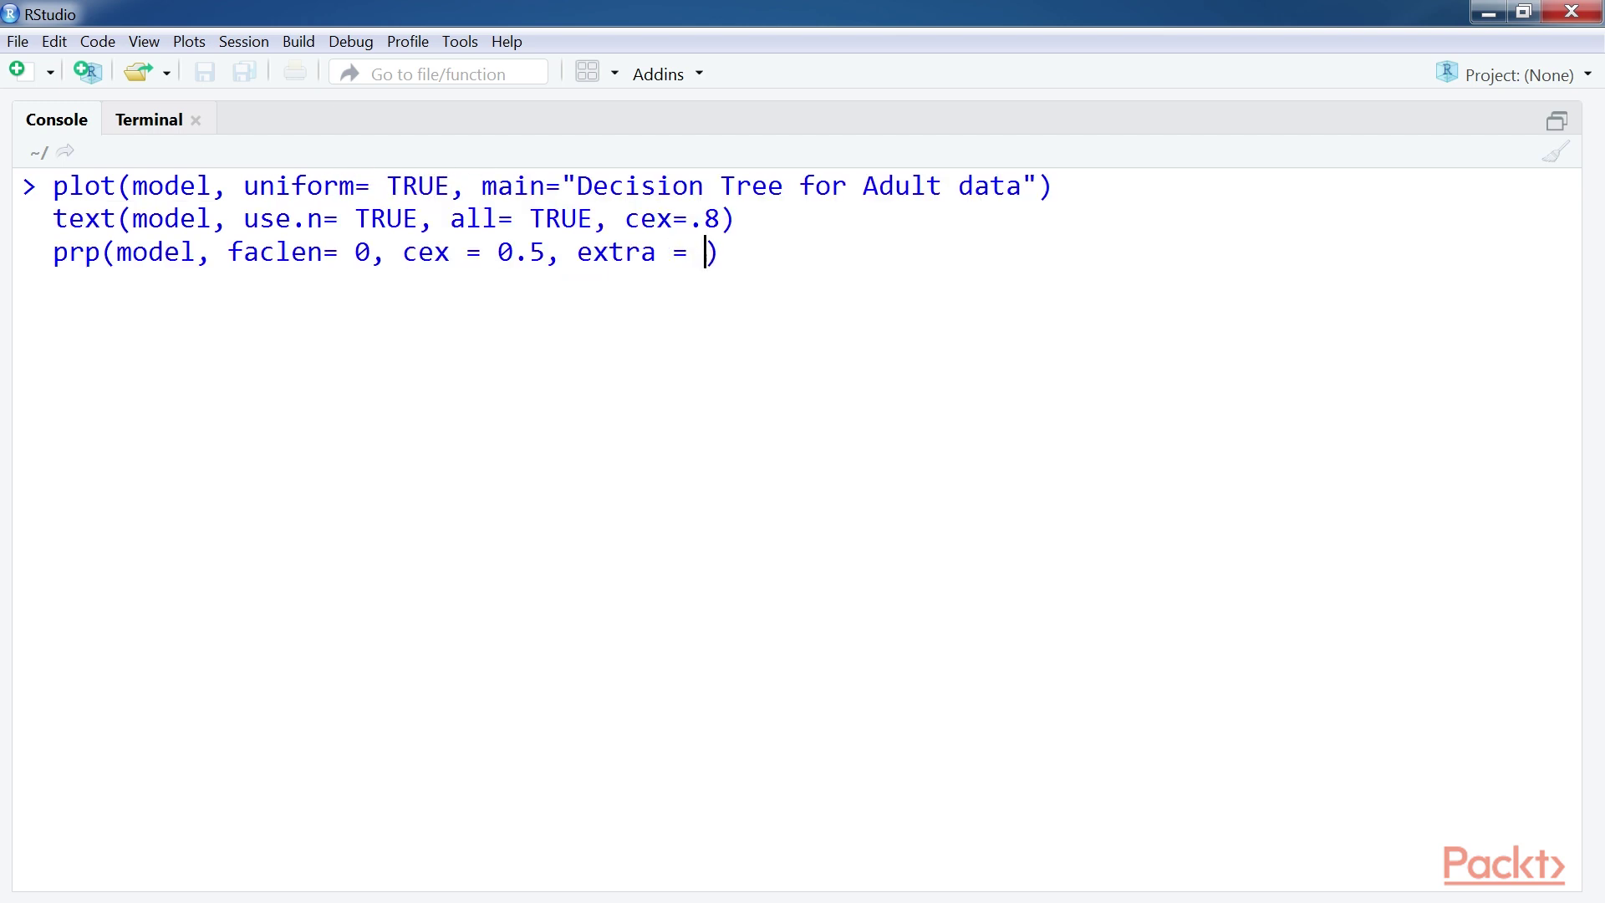
key(Return)
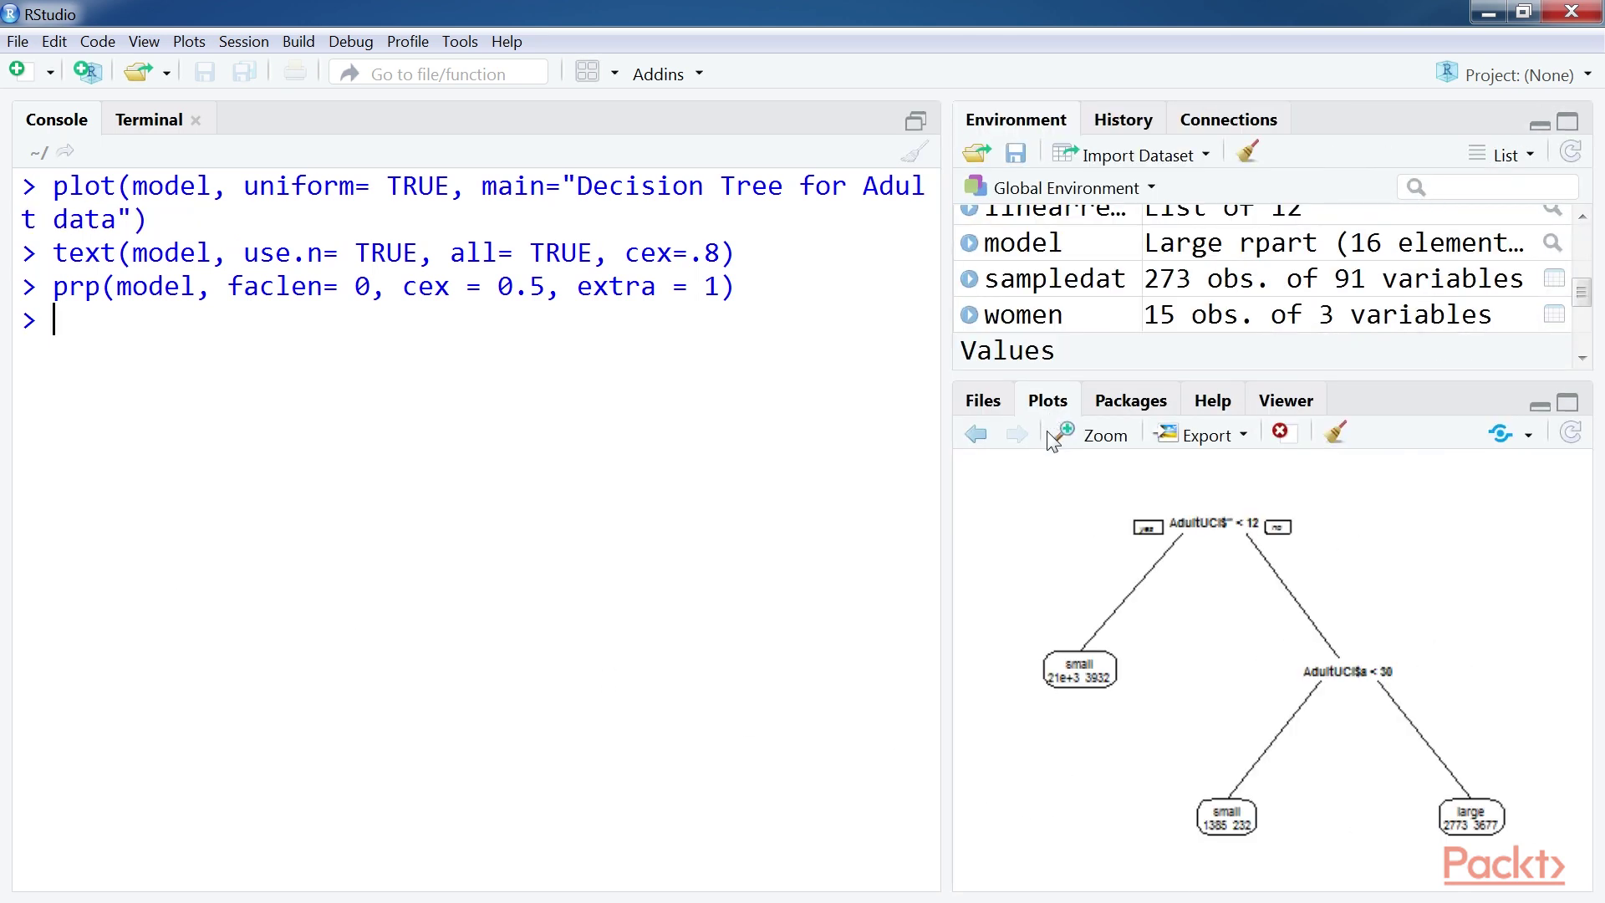
click(1087, 443)
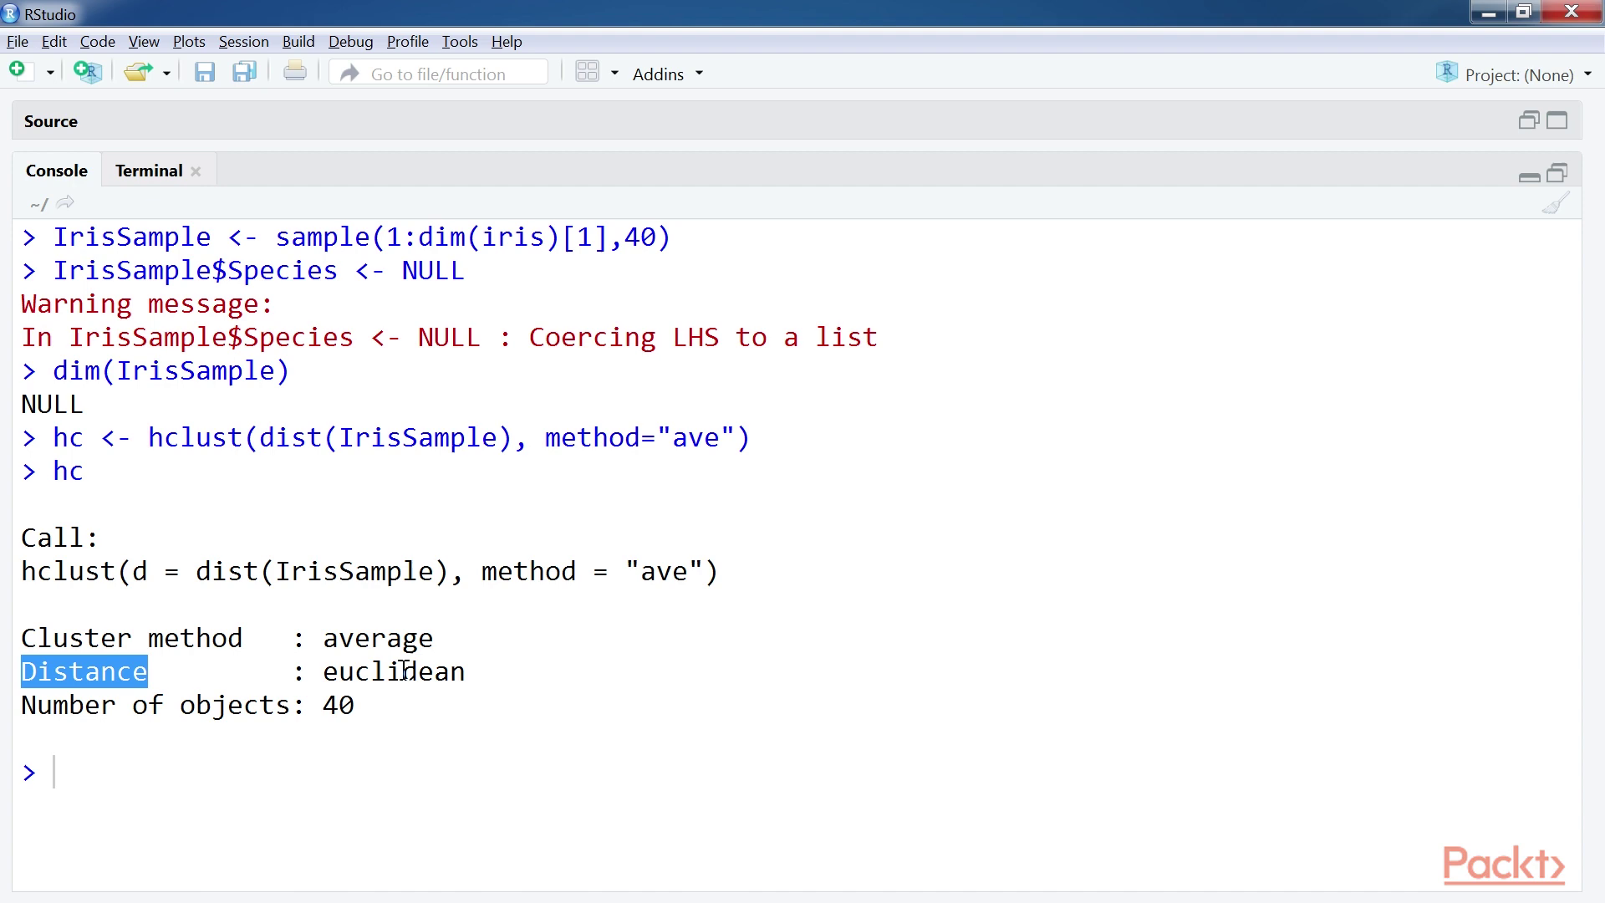
- Highlight the hclust method, distance and object count, then bring up the Clusters pill options
drag(322, 673, 464, 672)
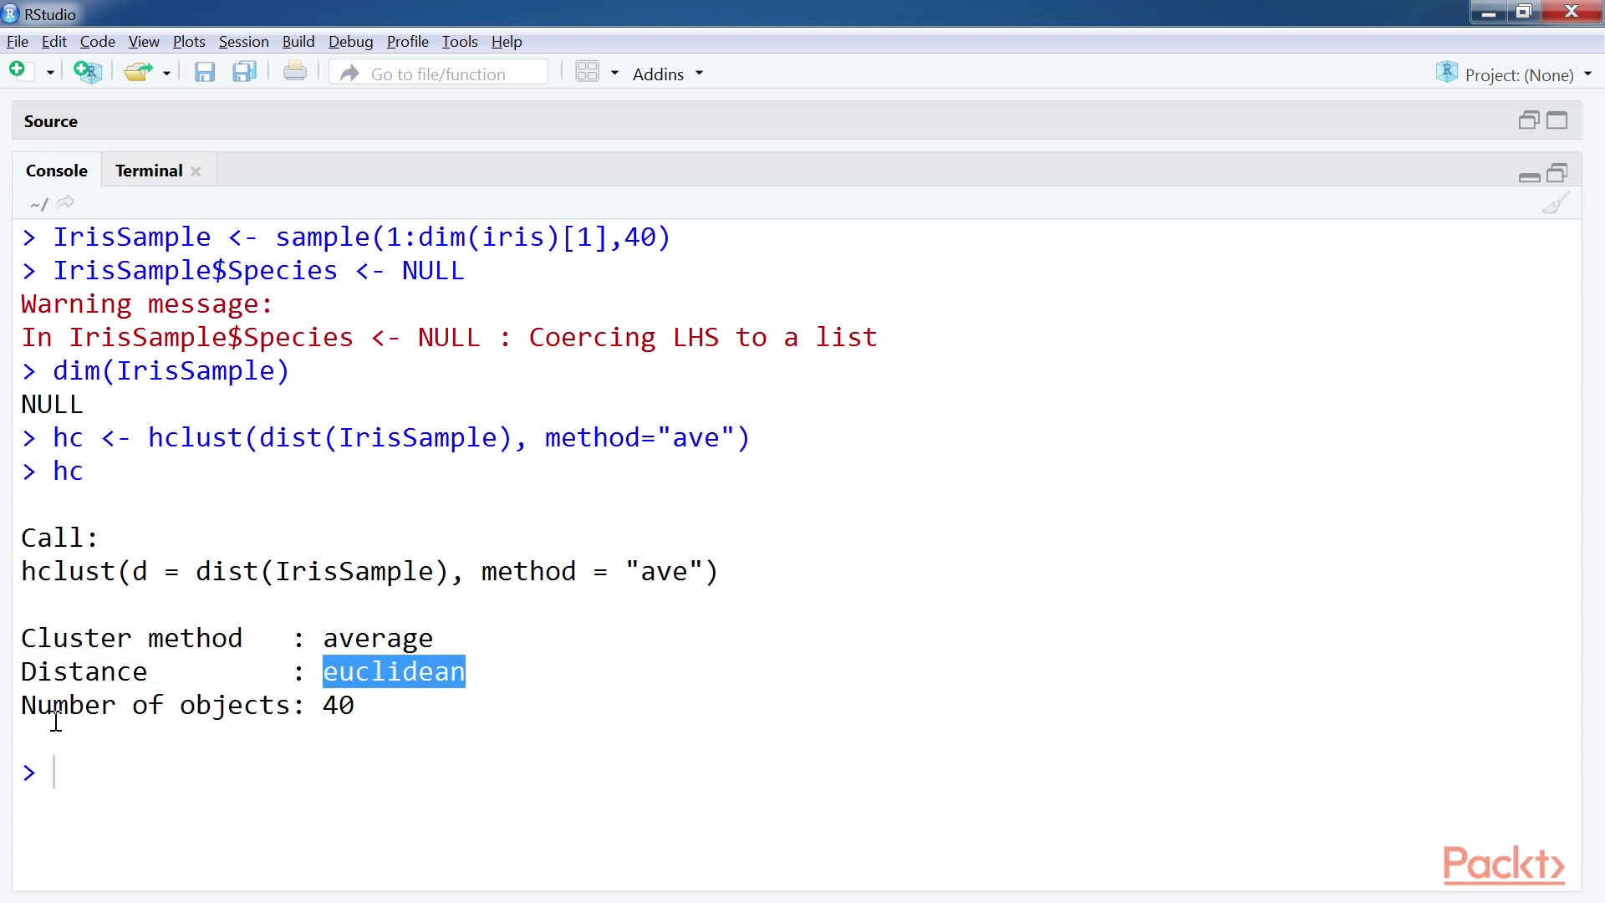
drag(22, 705, 355, 706)
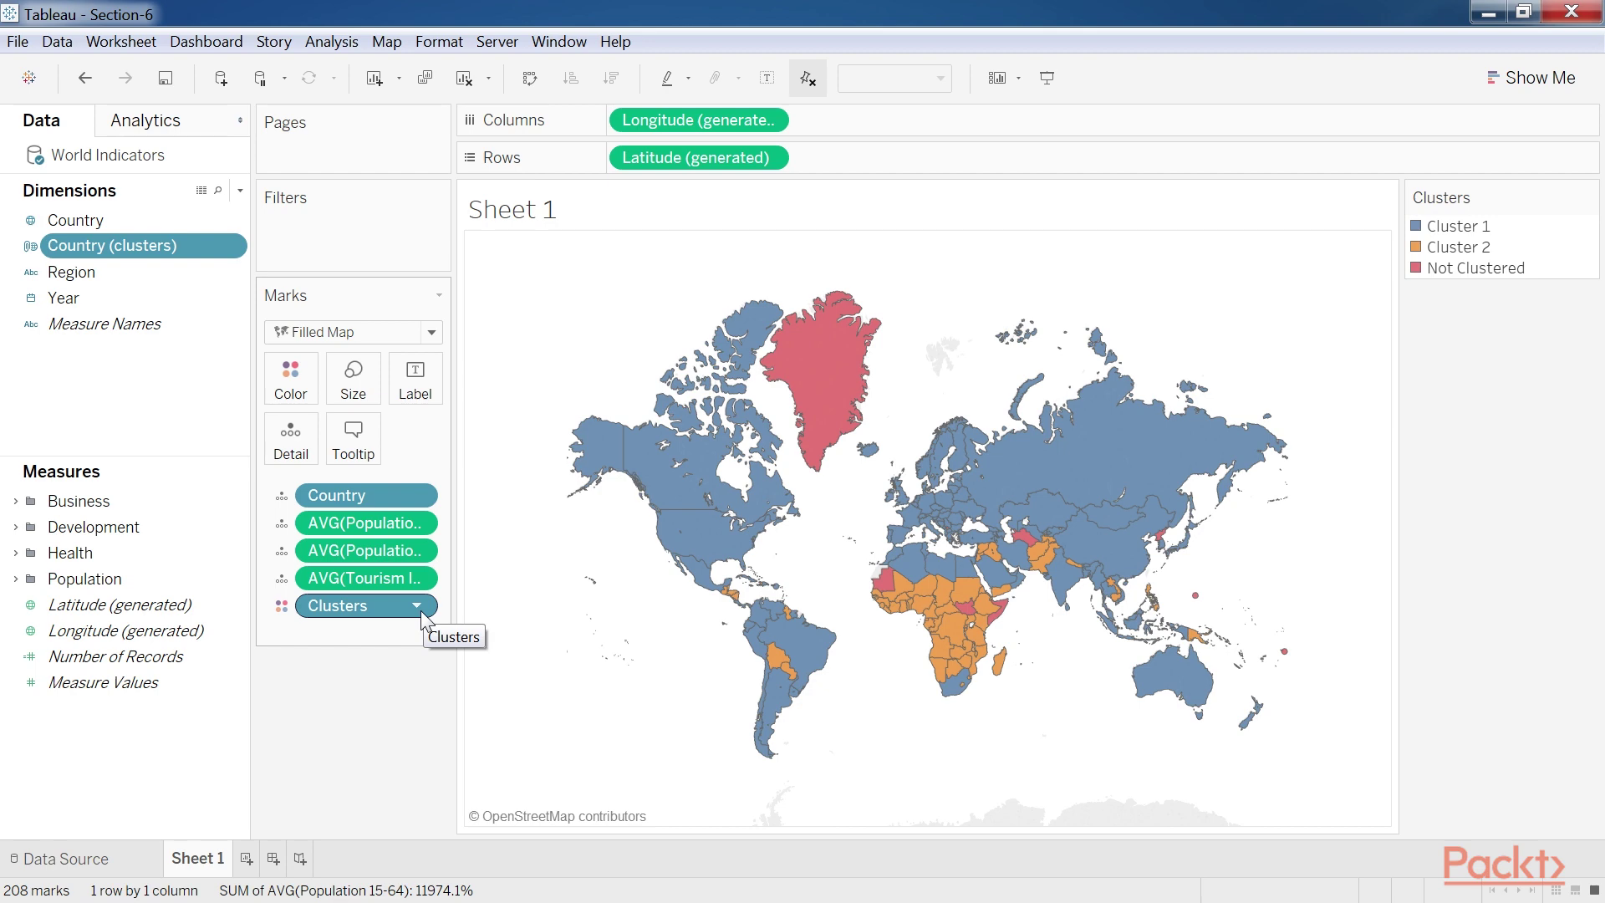
click(418, 608)
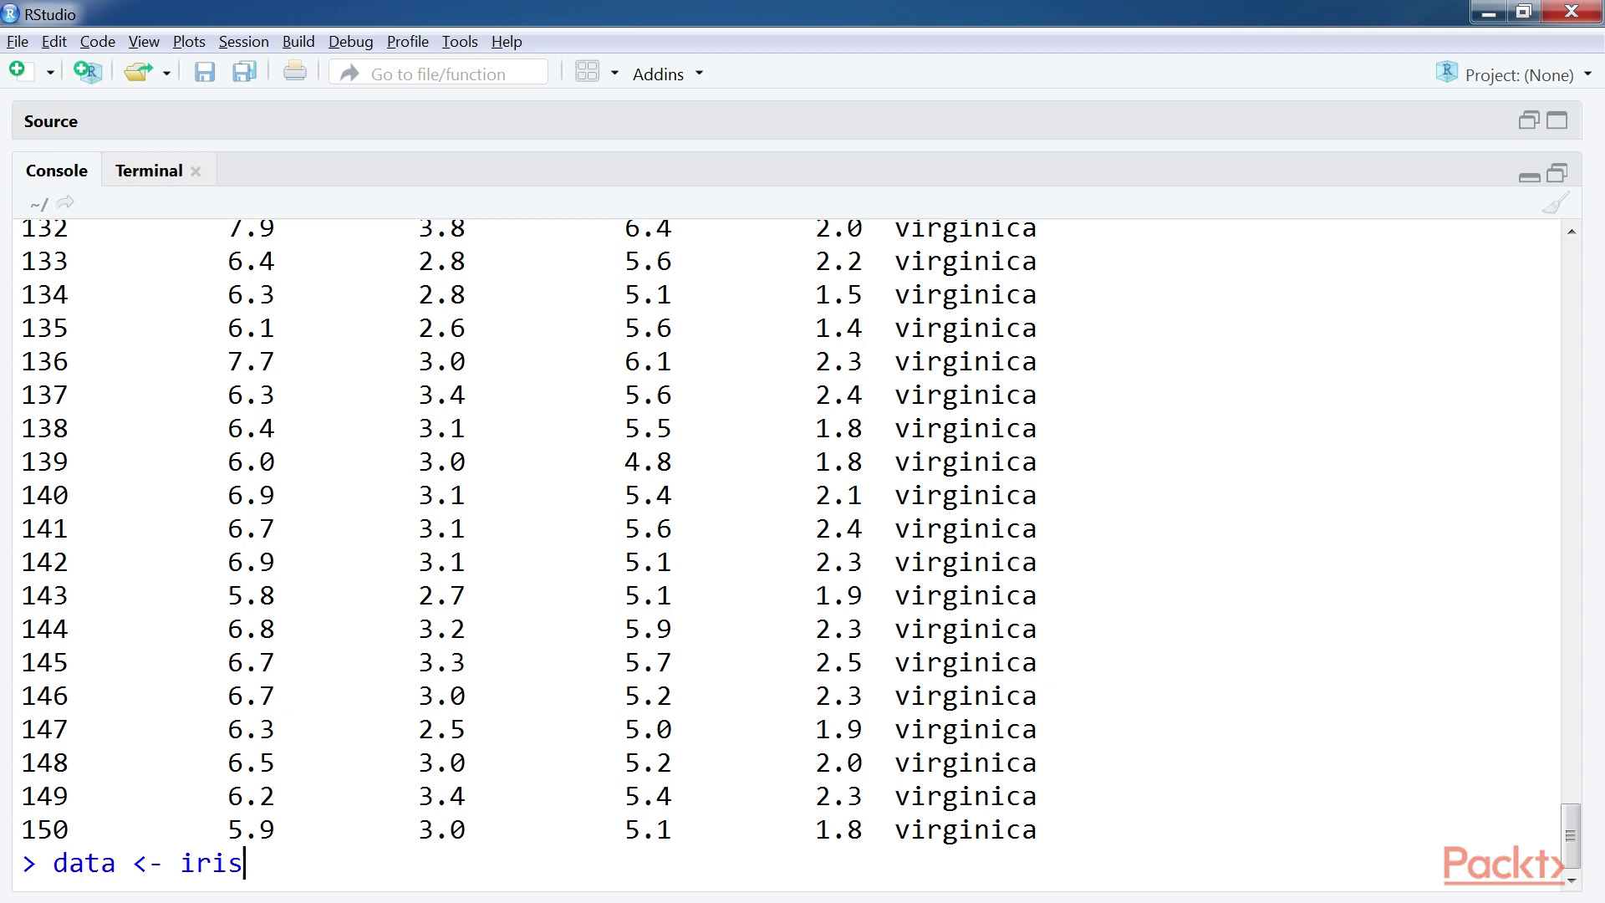
- Run data <- iris, head(data) and dim(data), confirming 150 rows and 5 columns
key(Return)
text(head(data)
key(Return)
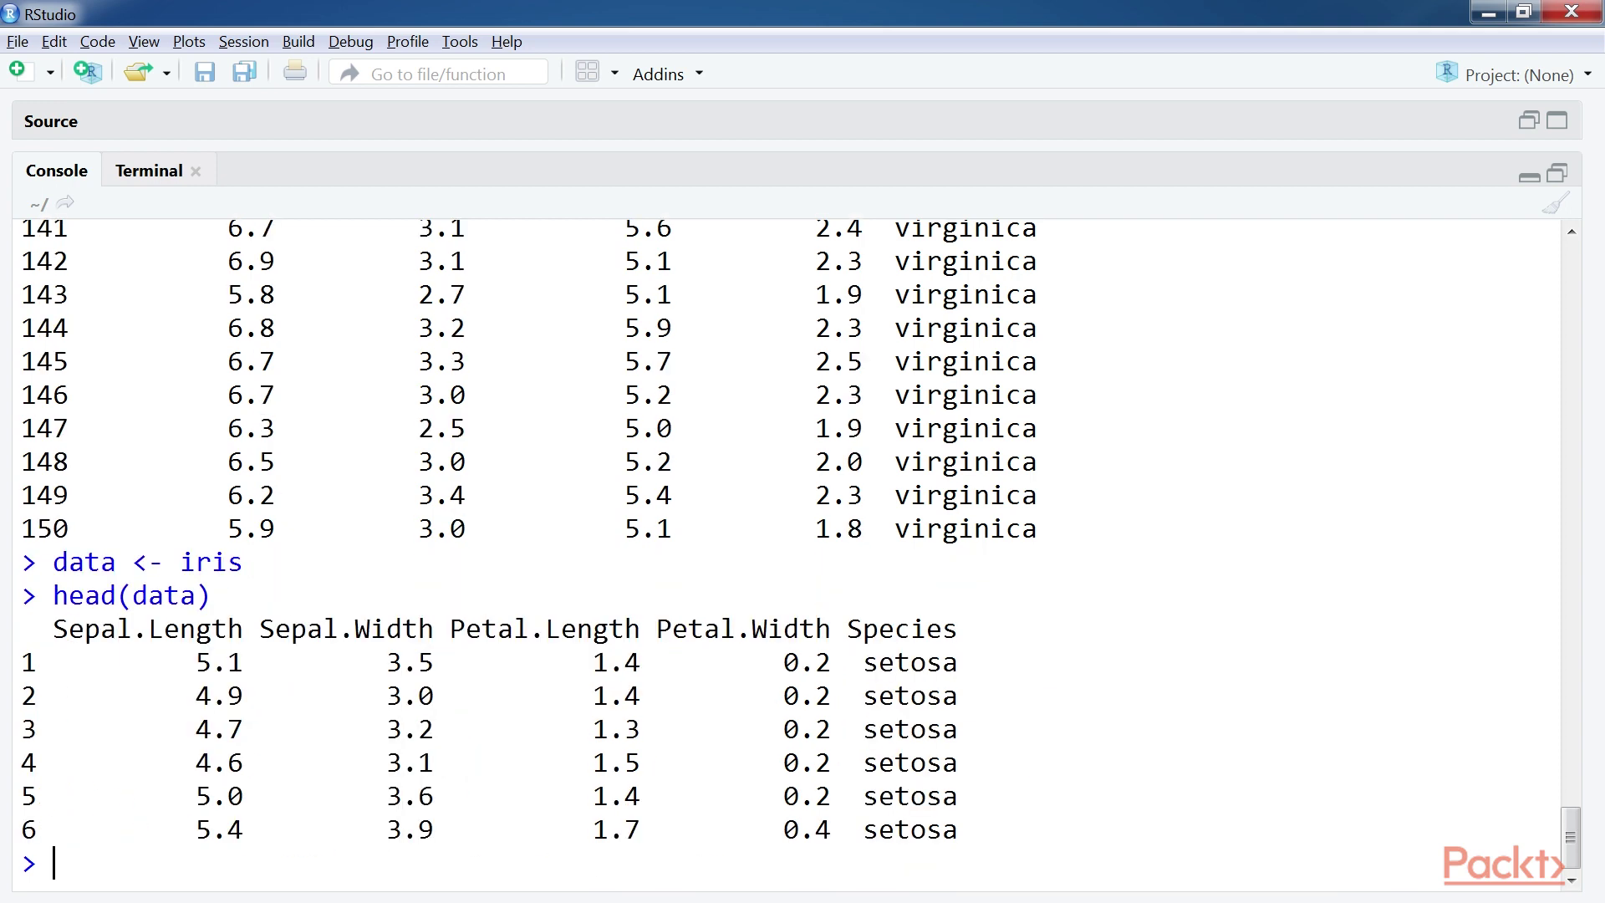
text(dim(data)
key(Return)
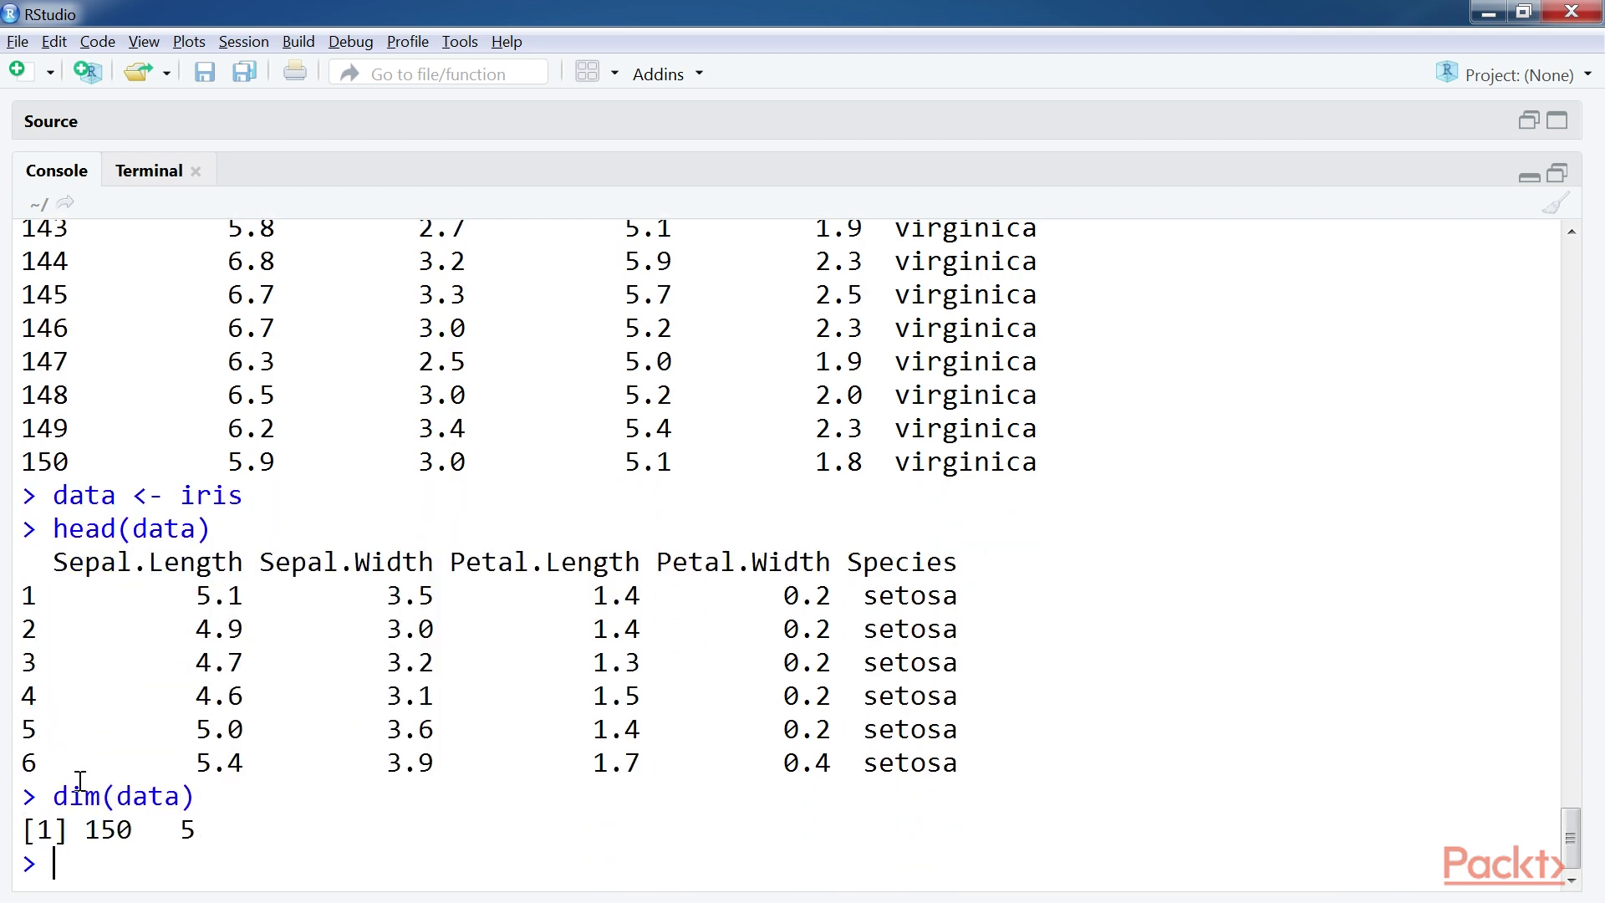
drag(54, 795, 249, 818)
click(248, 833)
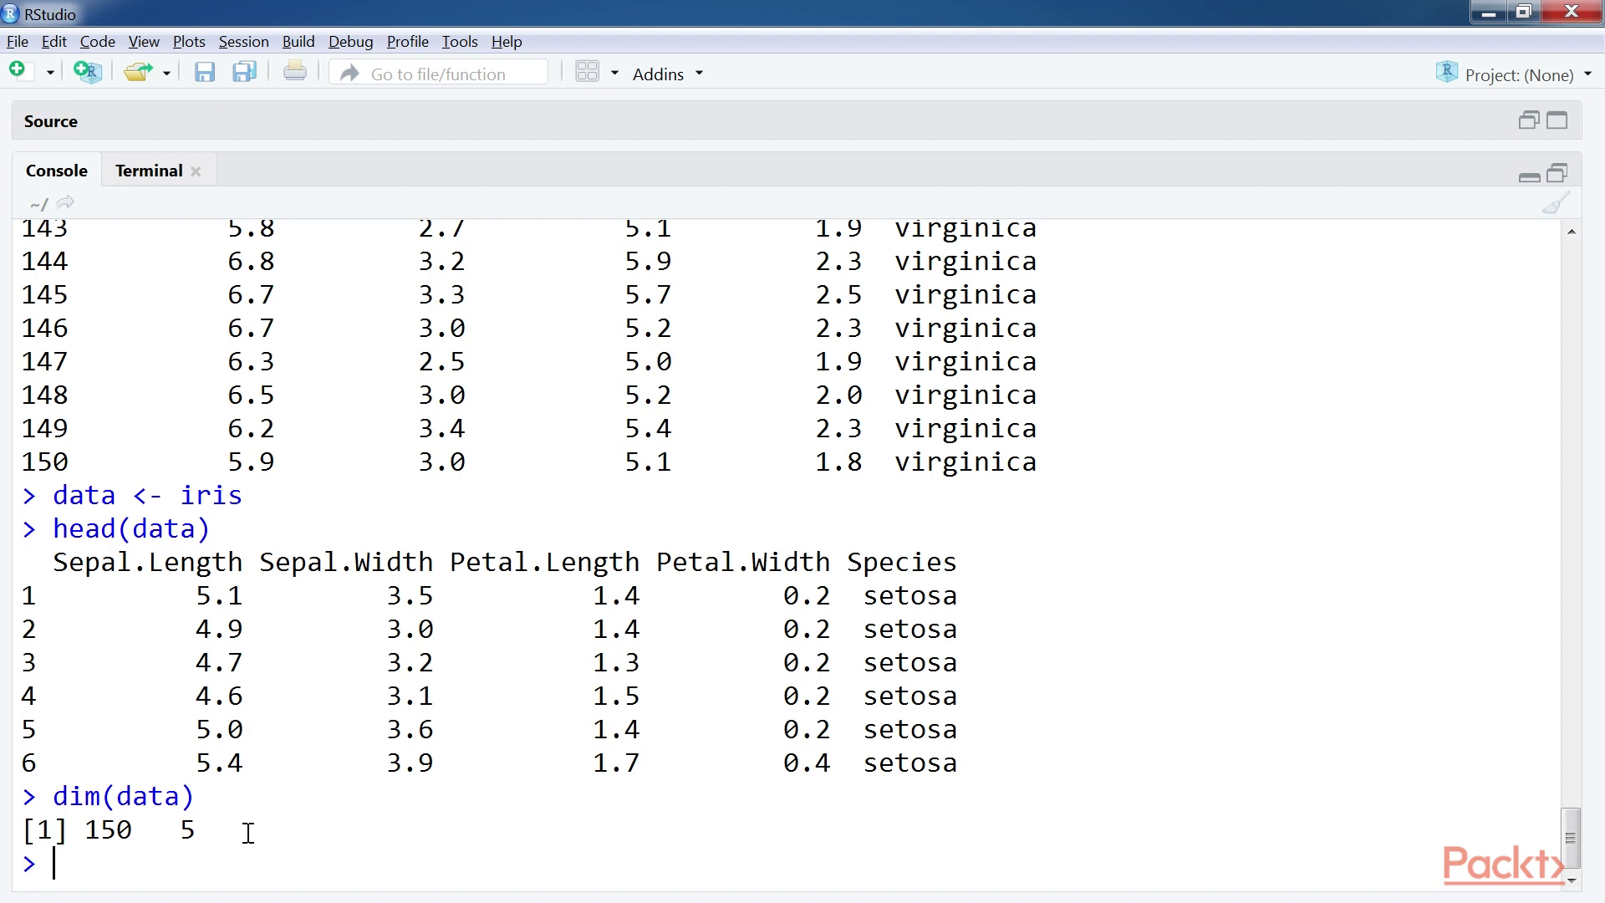